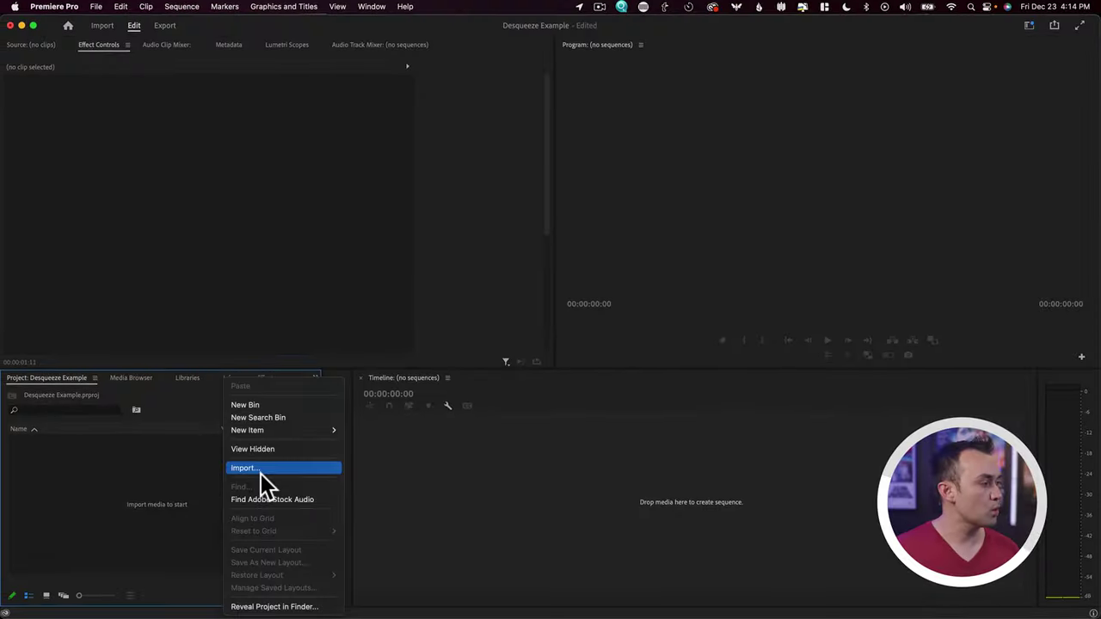
- Import both GALVESTON clips, build a P1000050 sequence from the first, and preview it at 00:00:01:17
click(250, 468)
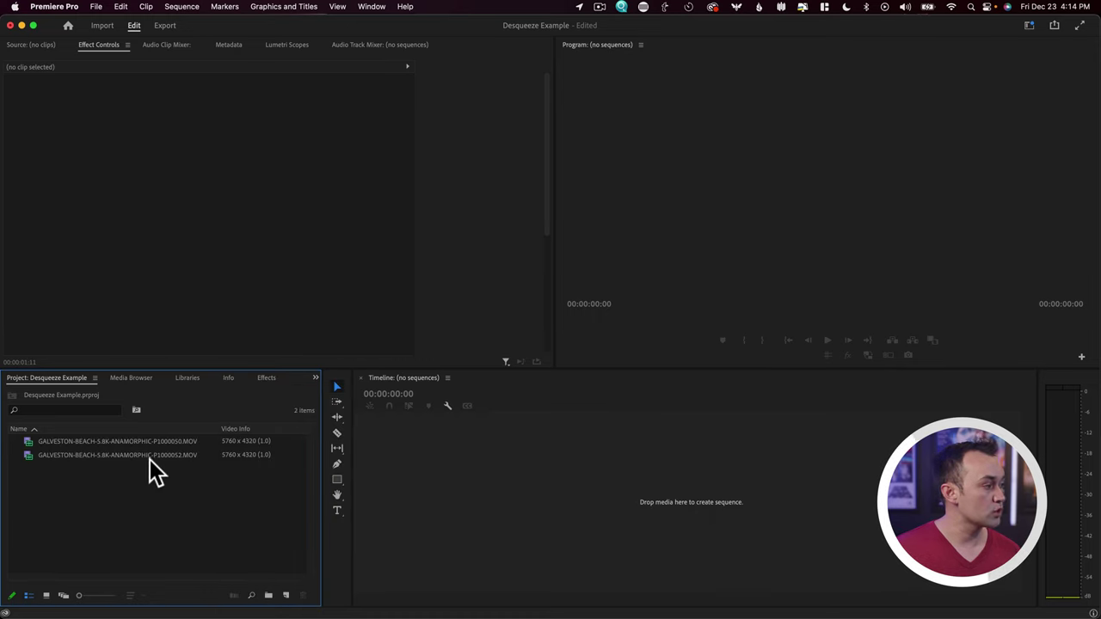
click(130, 443)
drag(123, 443, 266, 571)
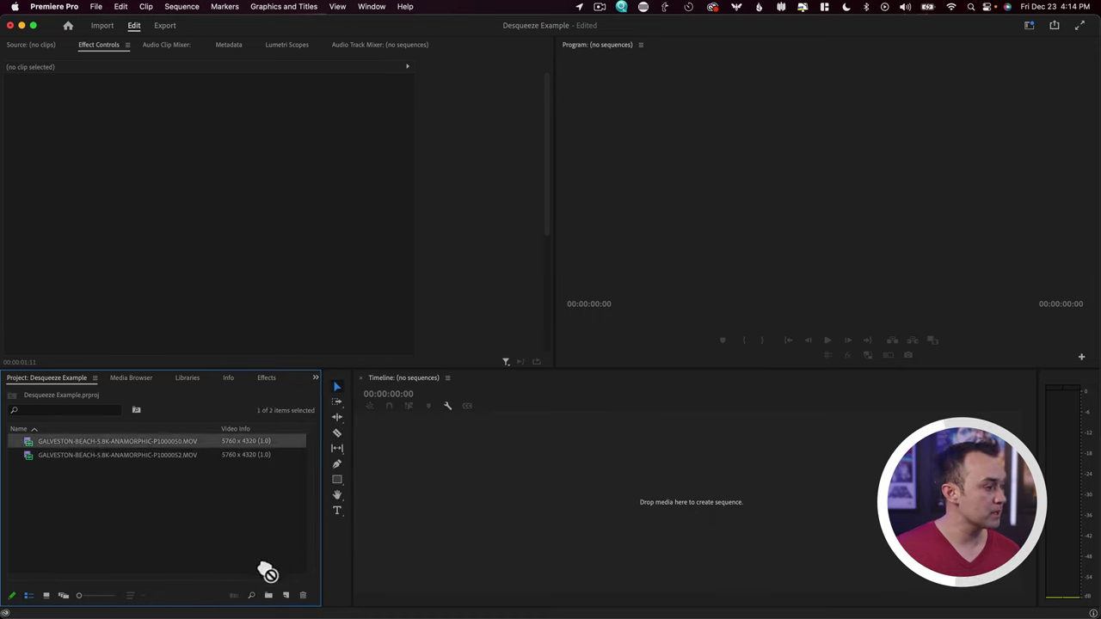
drag(293, 606, 284, 597)
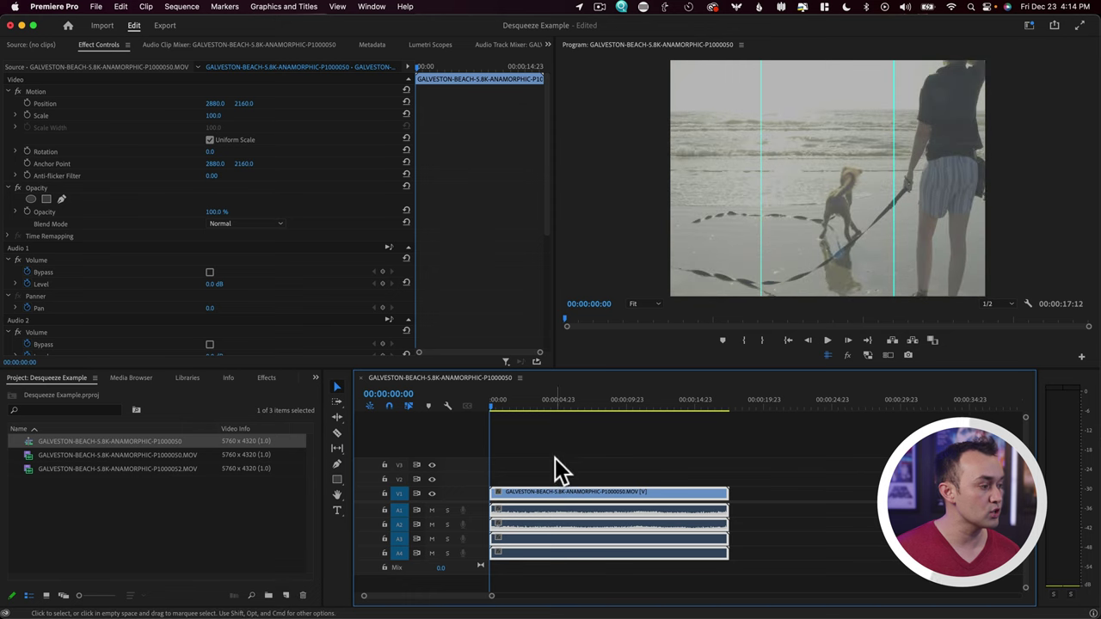
click(518, 403)
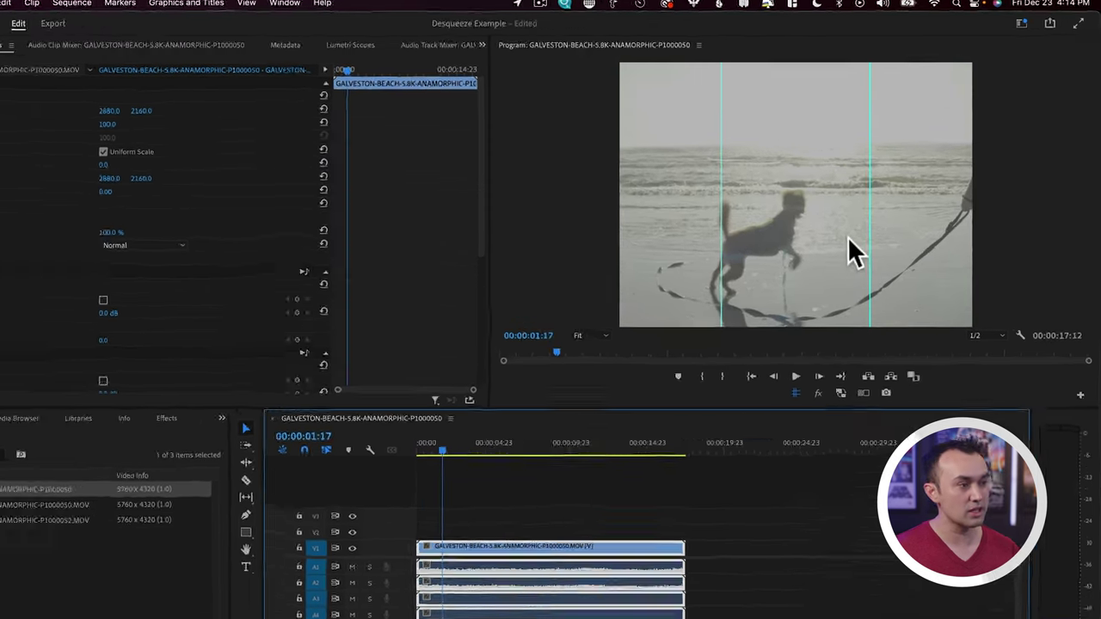
key(Home)
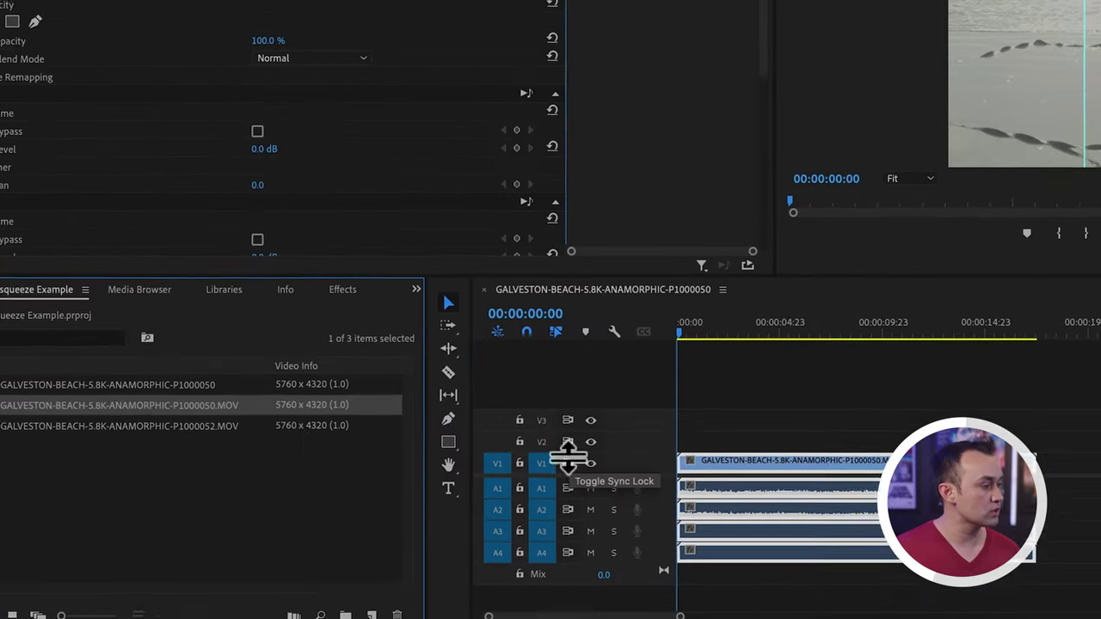
- In Interpret Footage, conform the first beach clip's pixel aspect ratio to HD Anamorphic 1080 (1.333)
right_click(224, 377)
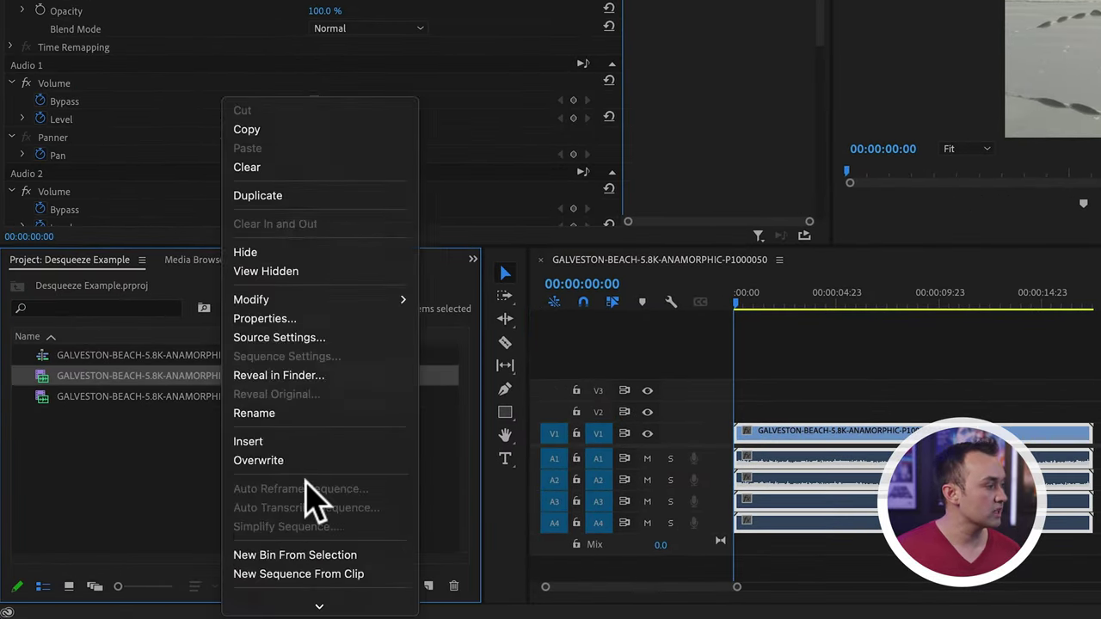
mouse_move(307, 302)
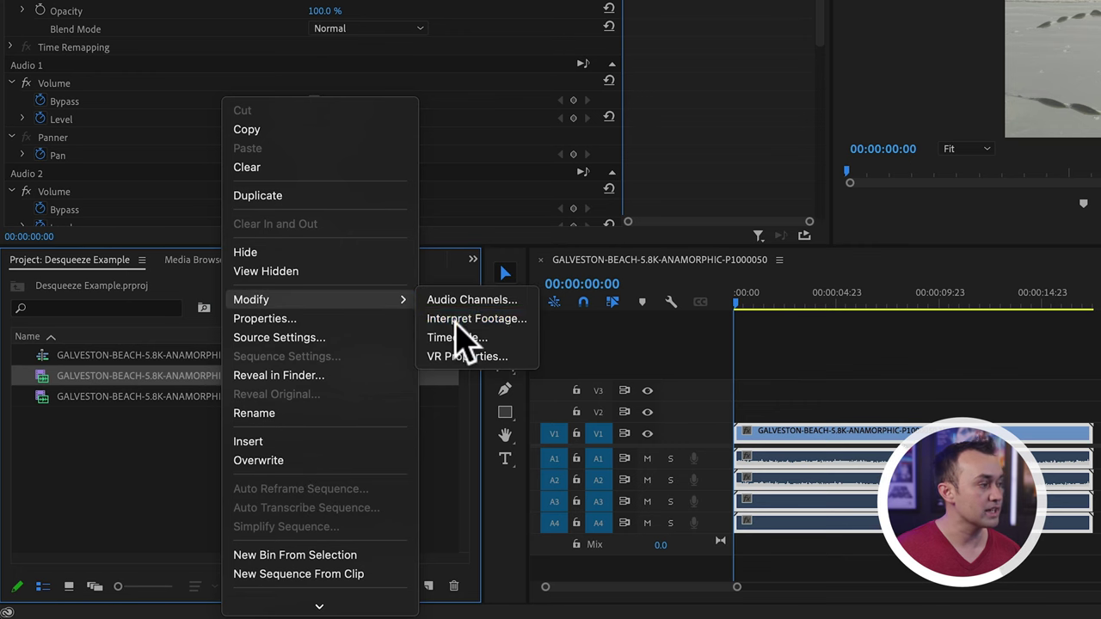
click(464, 317)
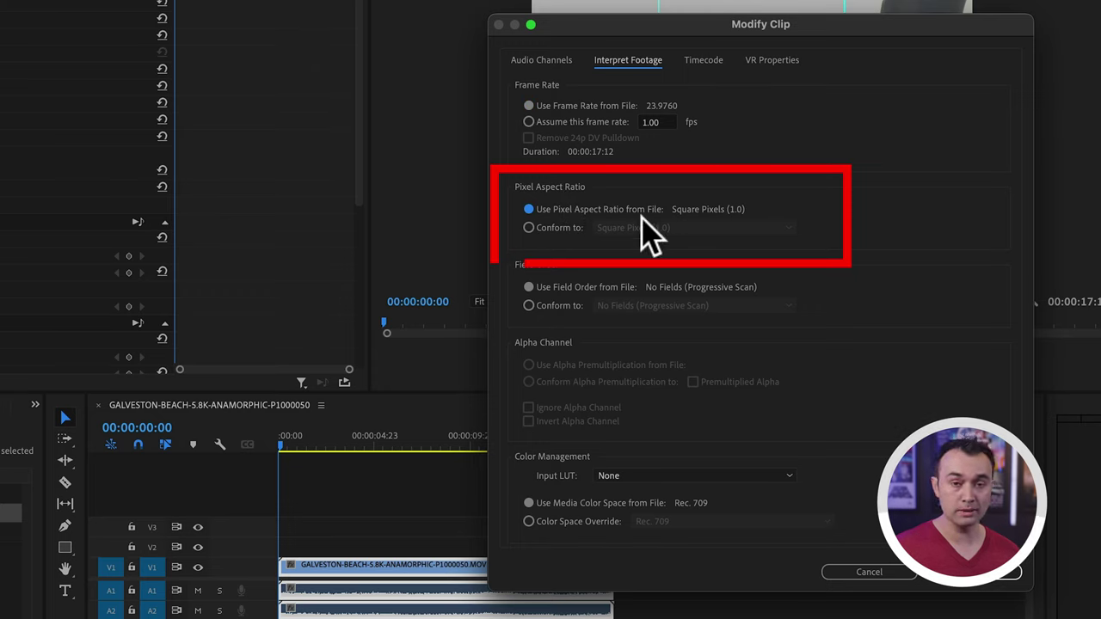
click(534, 228)
click(664, 229)
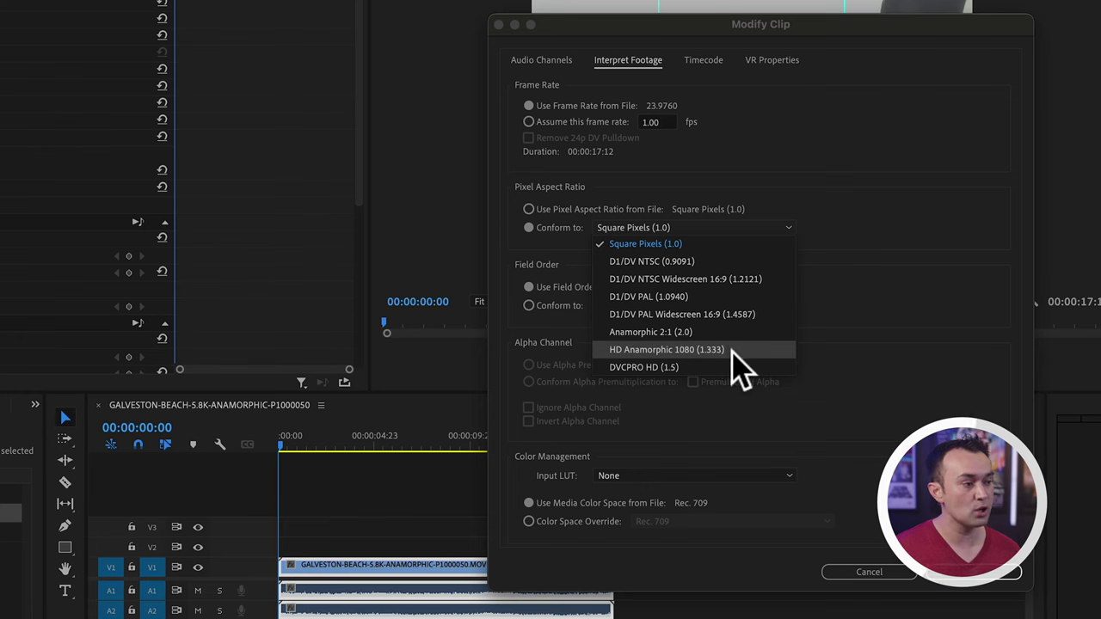
click(727, 350)
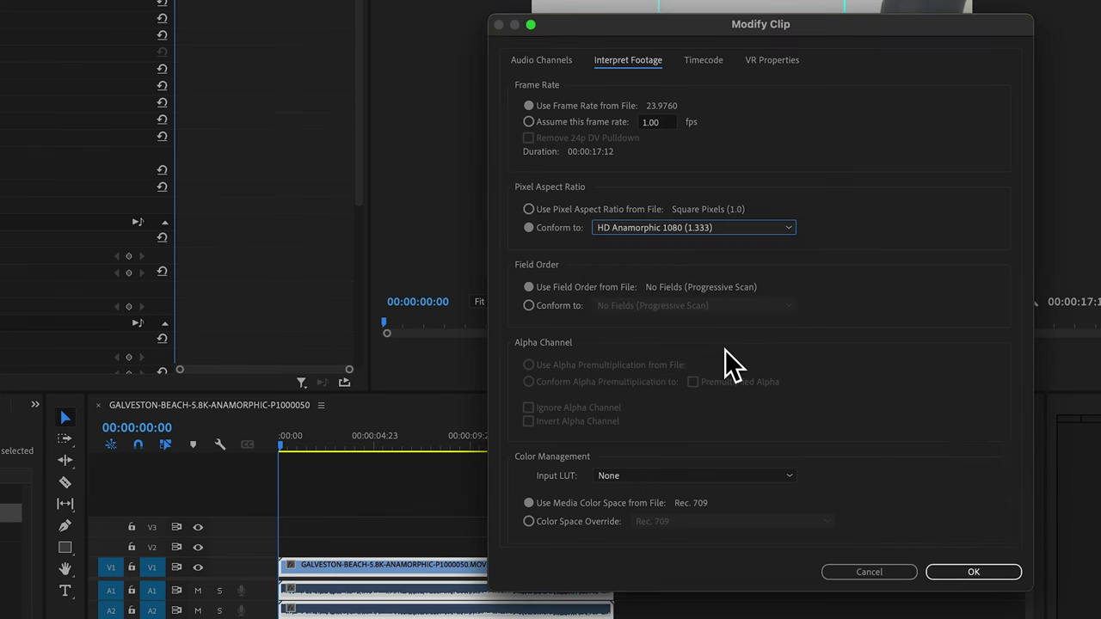
click(956, 573)
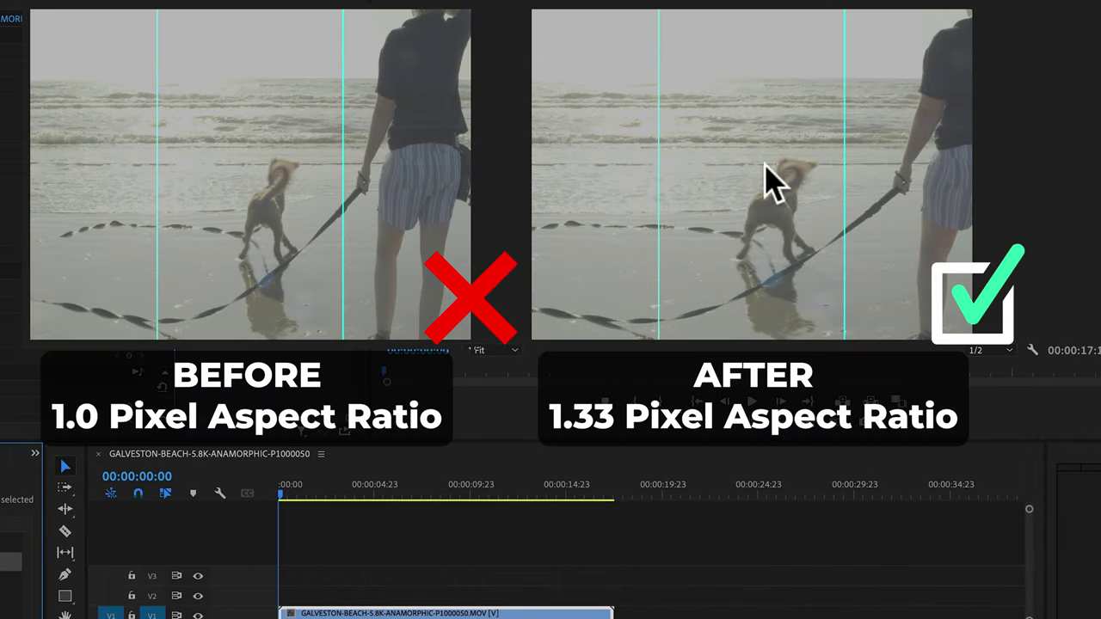
- Make a 5760 x 4320 (1.3333) P1000050 sequence from the desqueezed clip, then view the original sequence
click(419, 613)
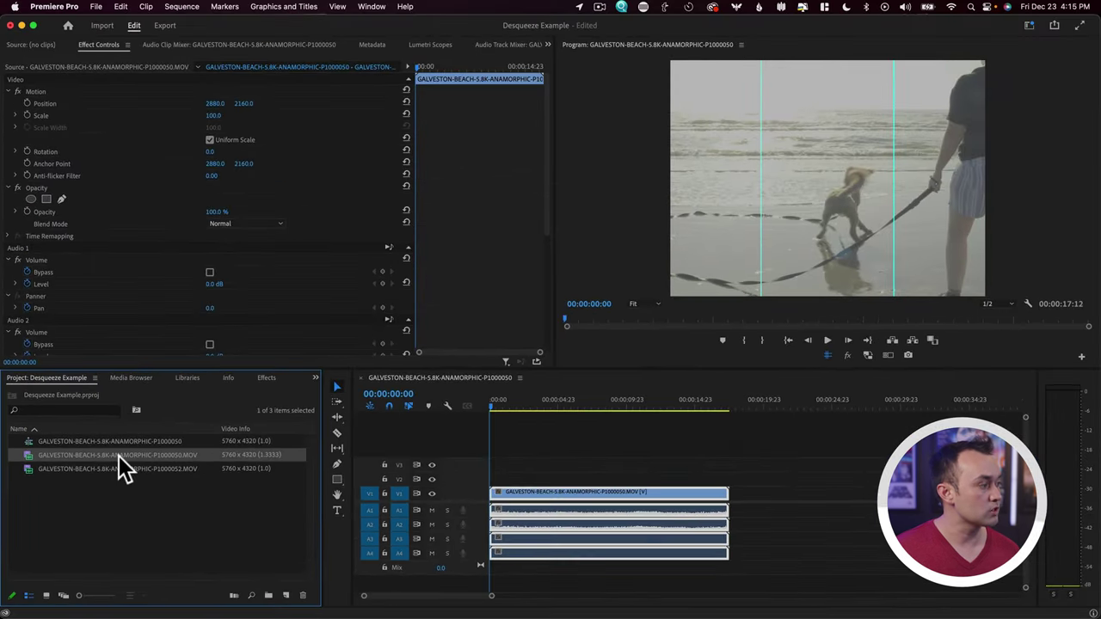
drag(131, 435, 285, 599)
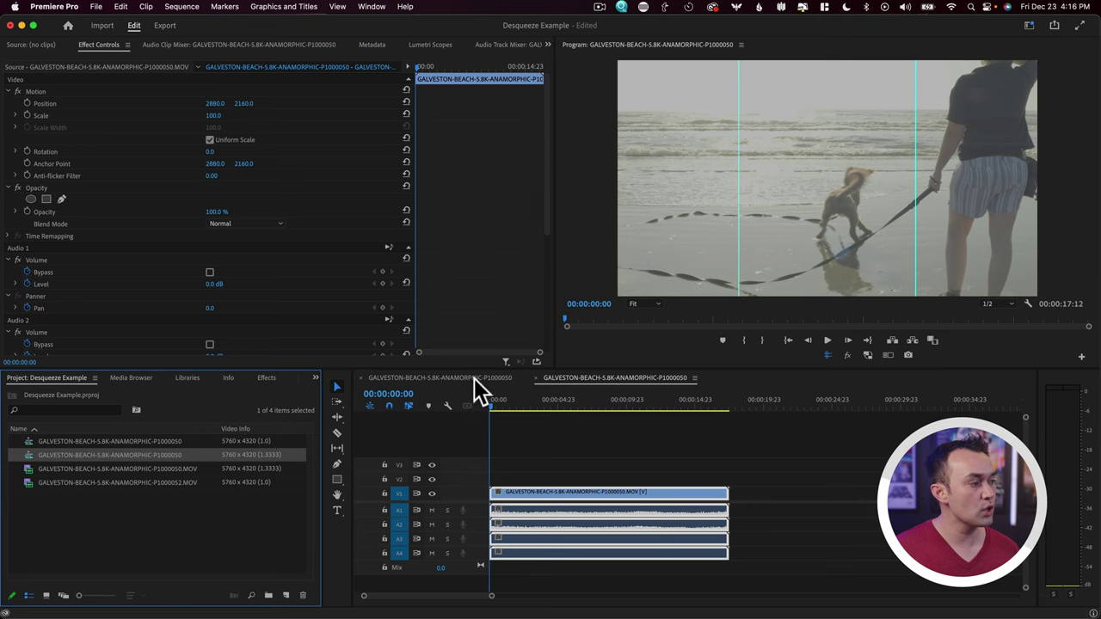
click(475, 381)
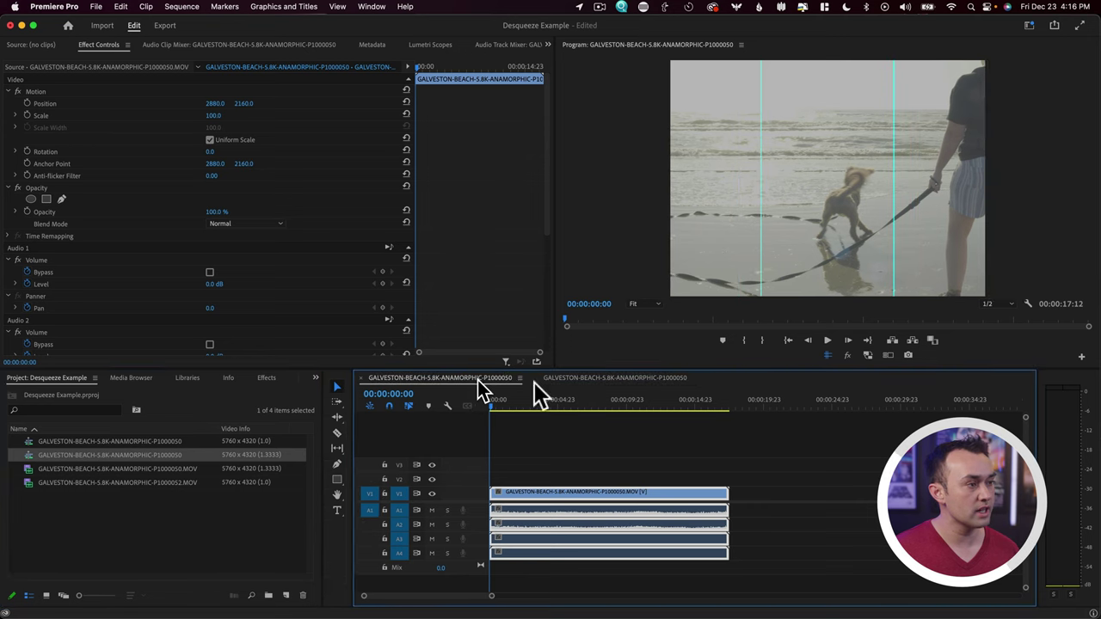
click(593, 381)
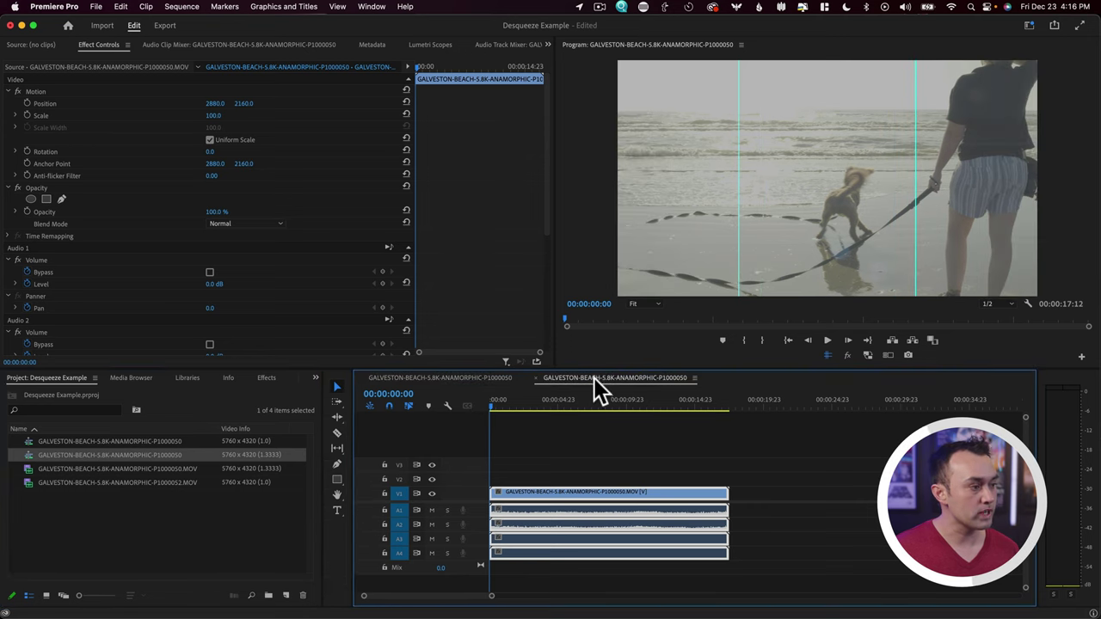
click(236, 440)
click(259, 455)
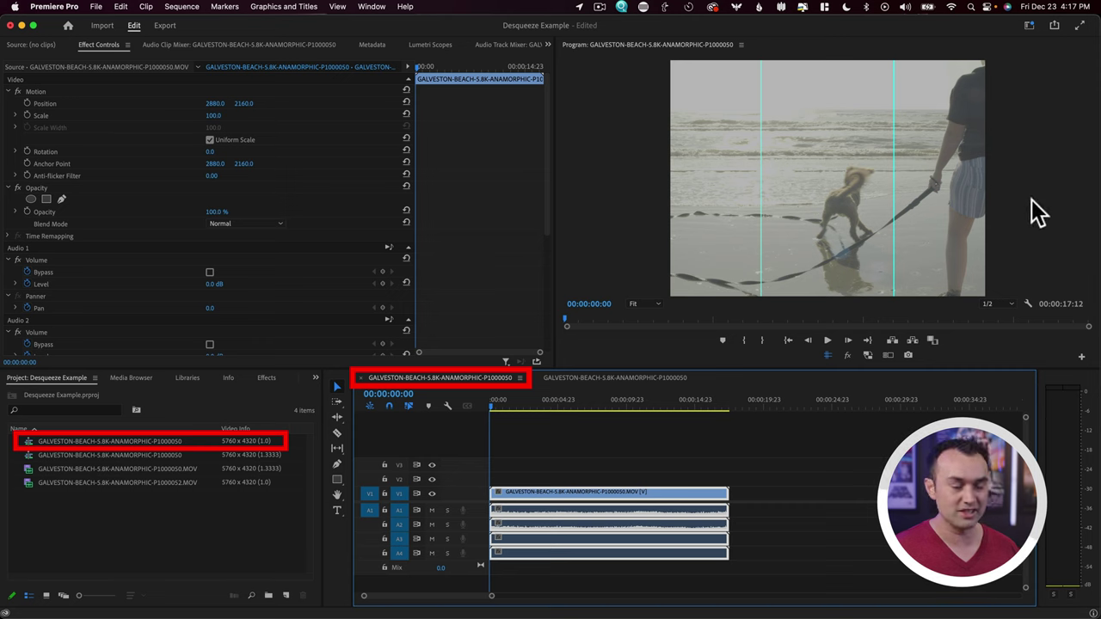
- Change the original P1000050 sequence's horizontal frame size to 7660 (5760 × 1.33) and confirm
click(165, 444)
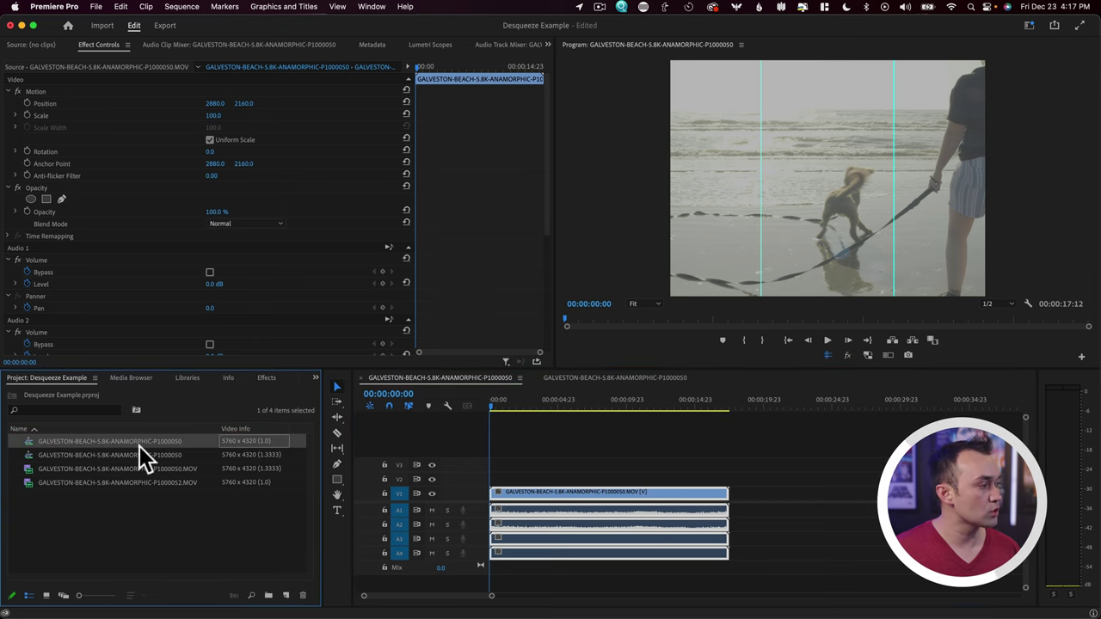
right_click(144, 441)
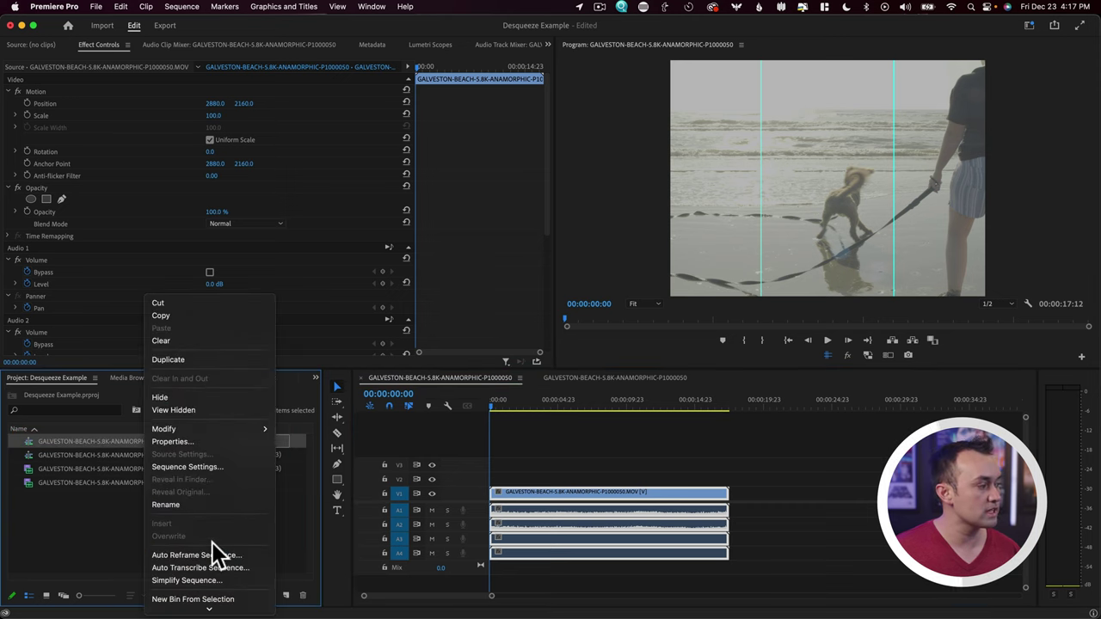
click(197, 467)
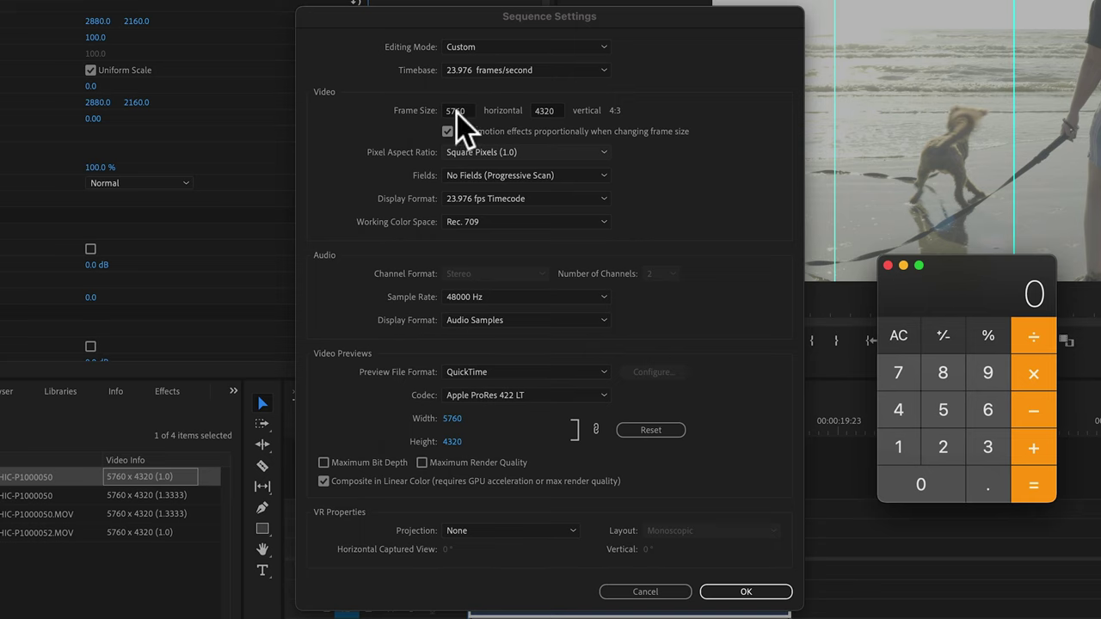
text(576)
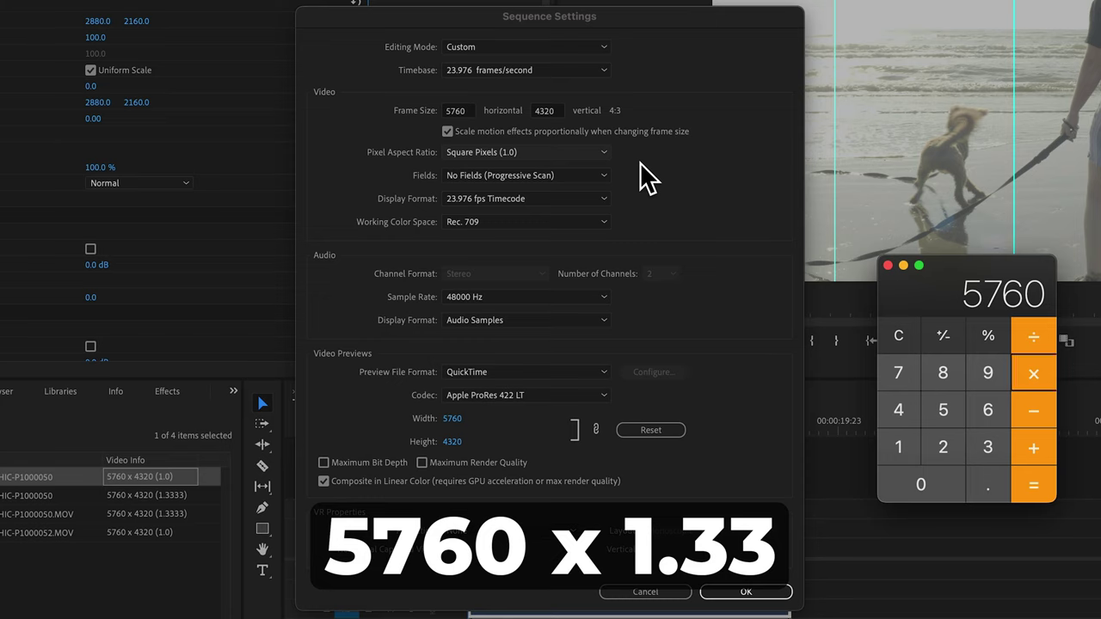
text(1.33)
key(Return)
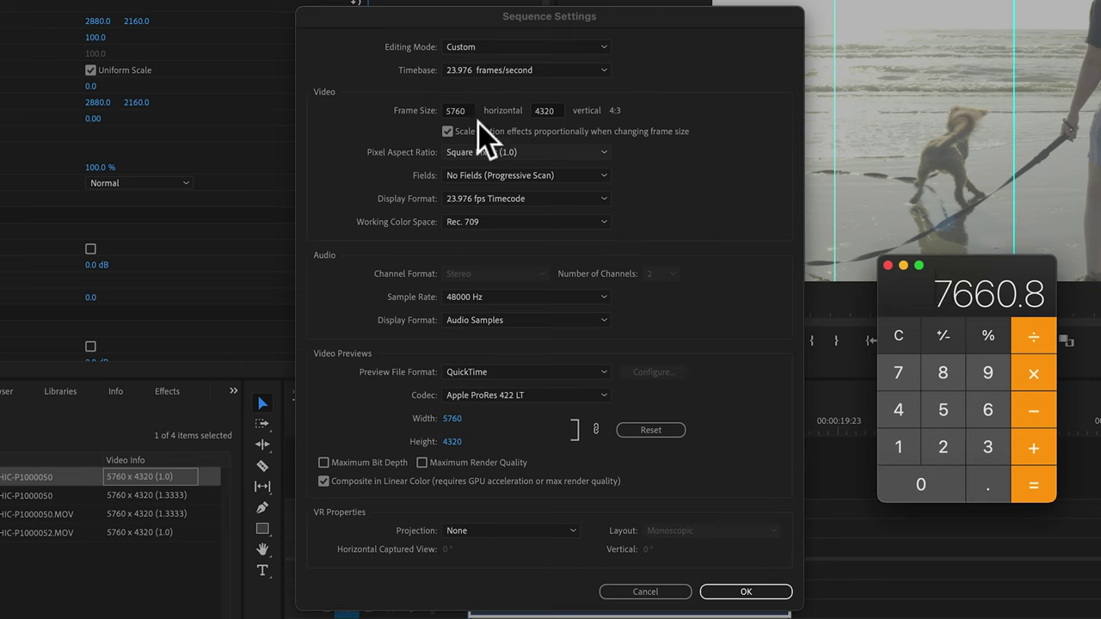
click(453, 110)
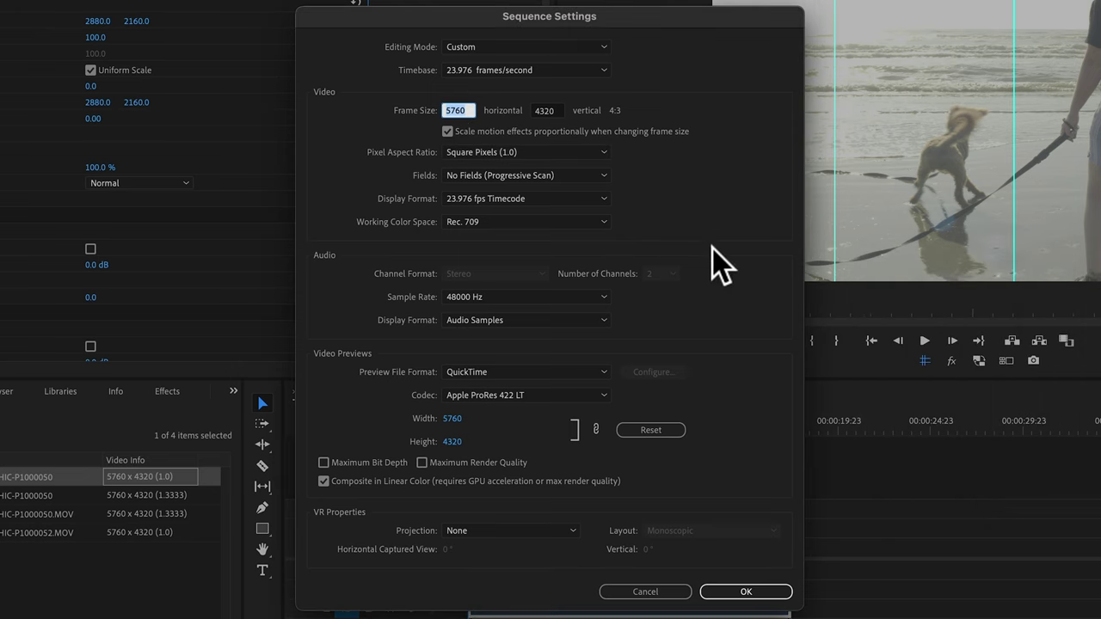
text(7660)
click(738, 592)
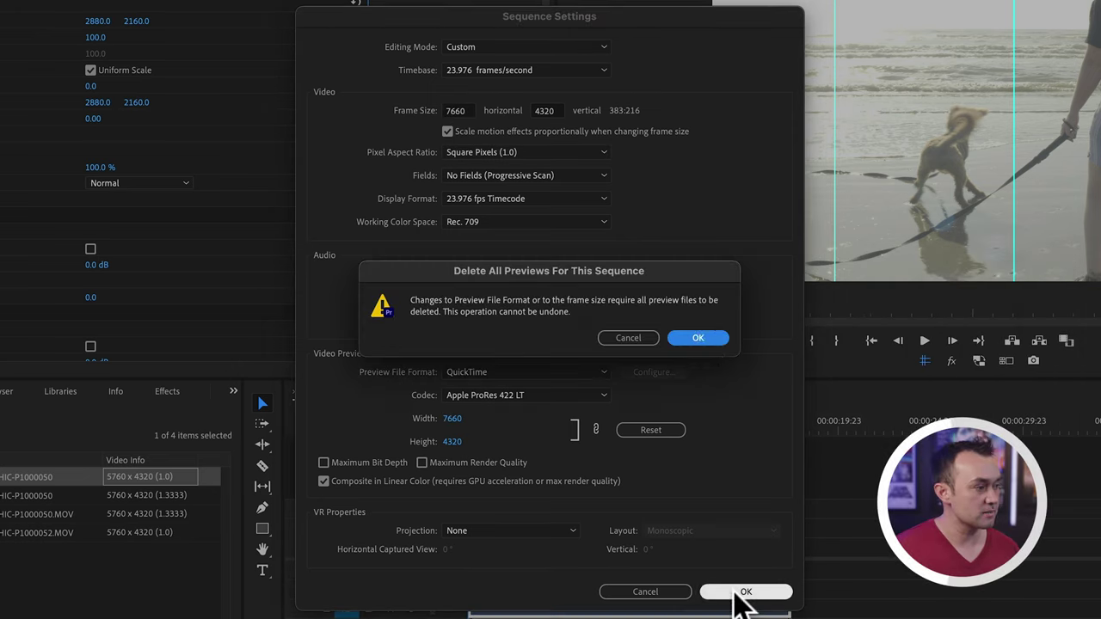
click(706, 344)
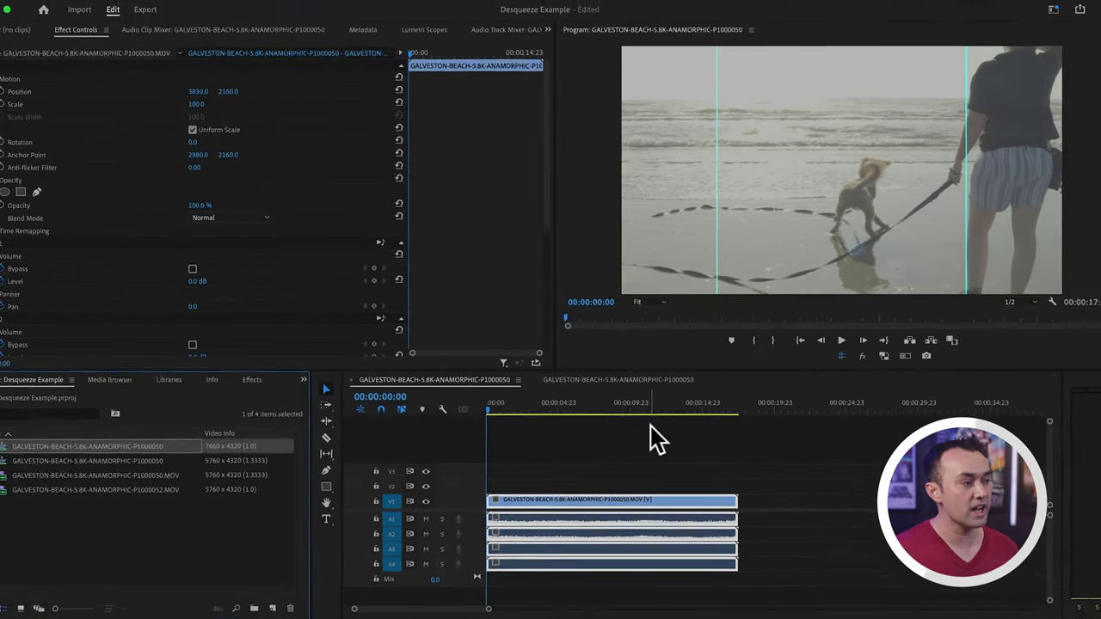
- Compare the 1.3333 and 7660 x 4320 sequences, then bring up the P1000052 clip's options
click(568, 374)
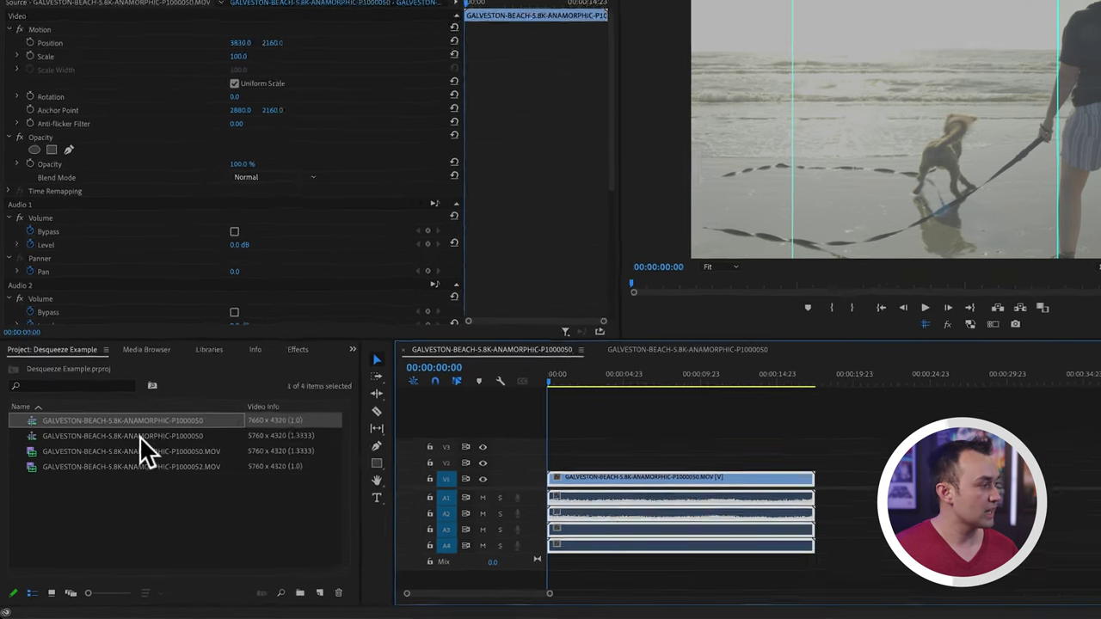
click(126, 456)
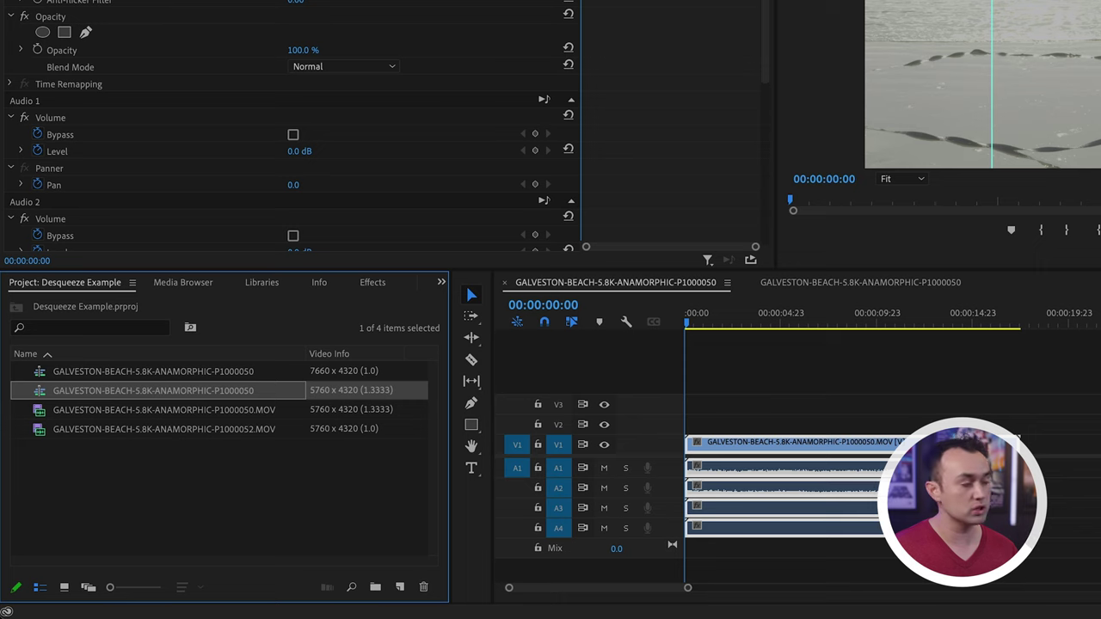
click(154, 371)
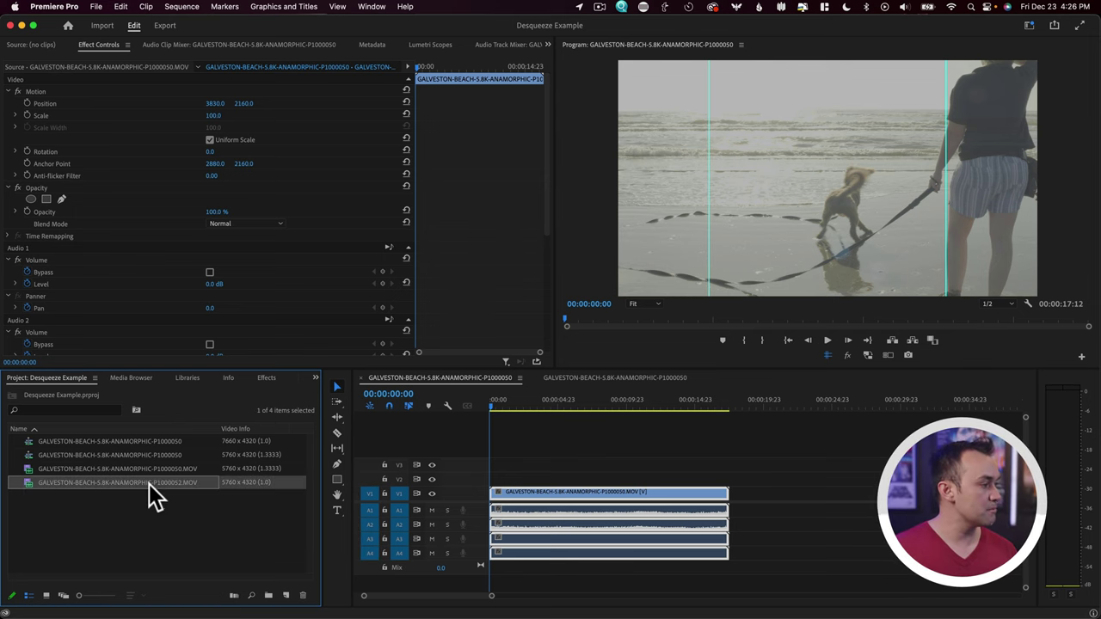
right_click(150, 483)
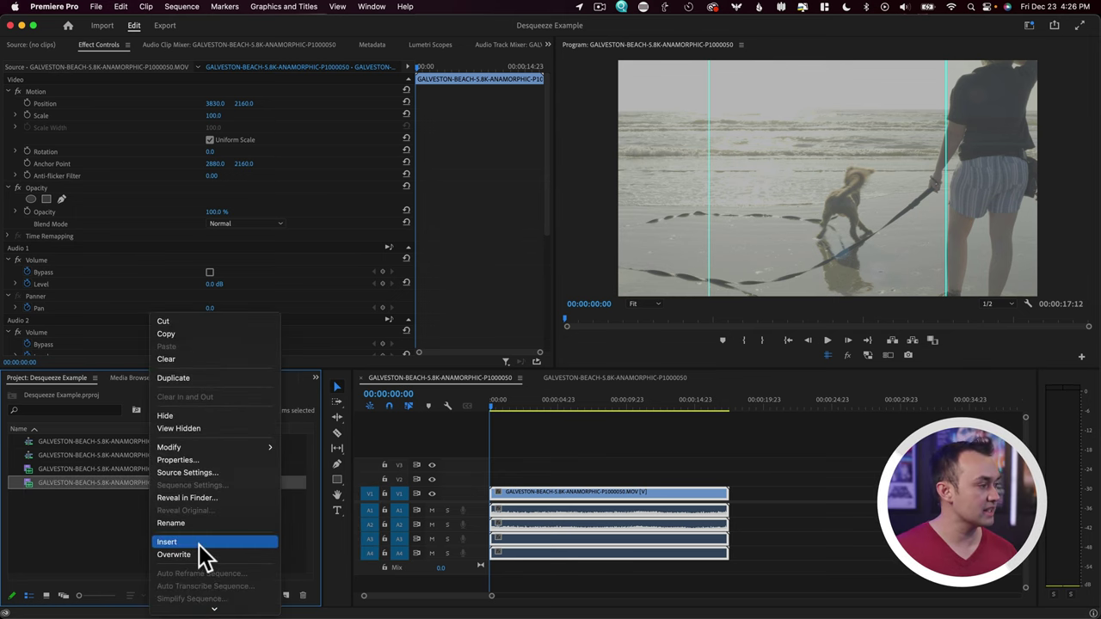
- In P1000052's Interpret Footage settings, set pixel aspect to Conform to and browse the list unchanged
mouse_move(211, 449)
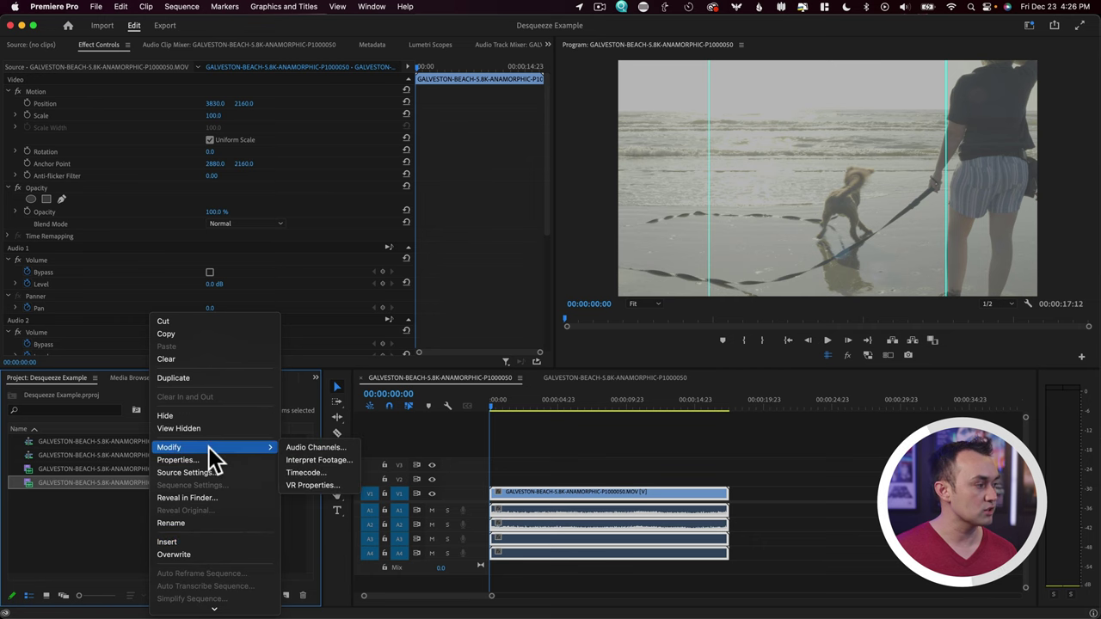
click(320, 460)
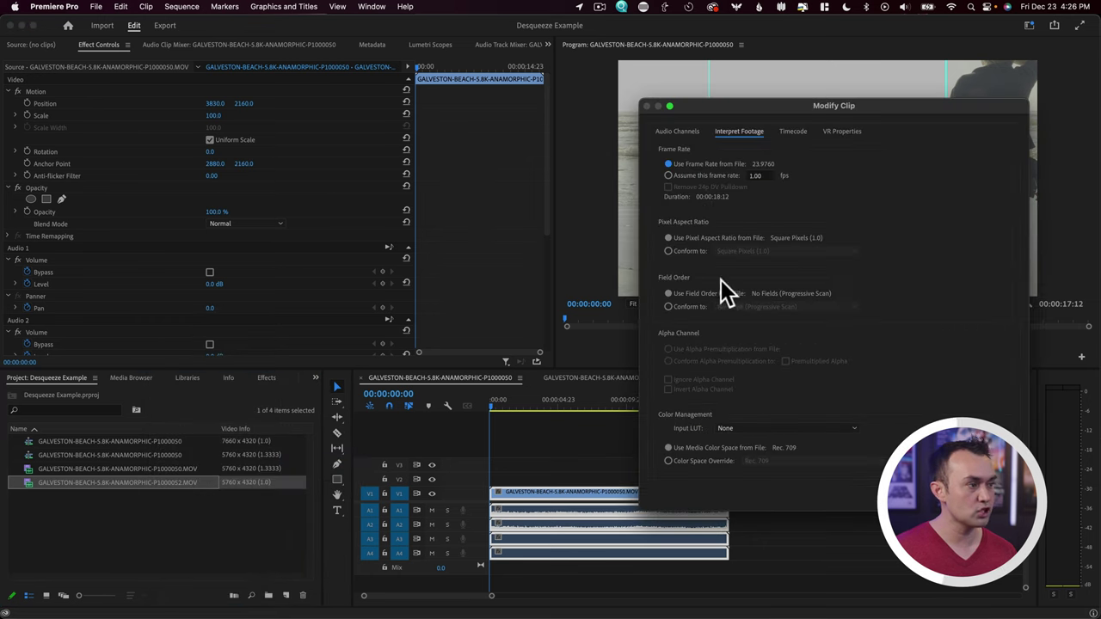
click(671, 250)
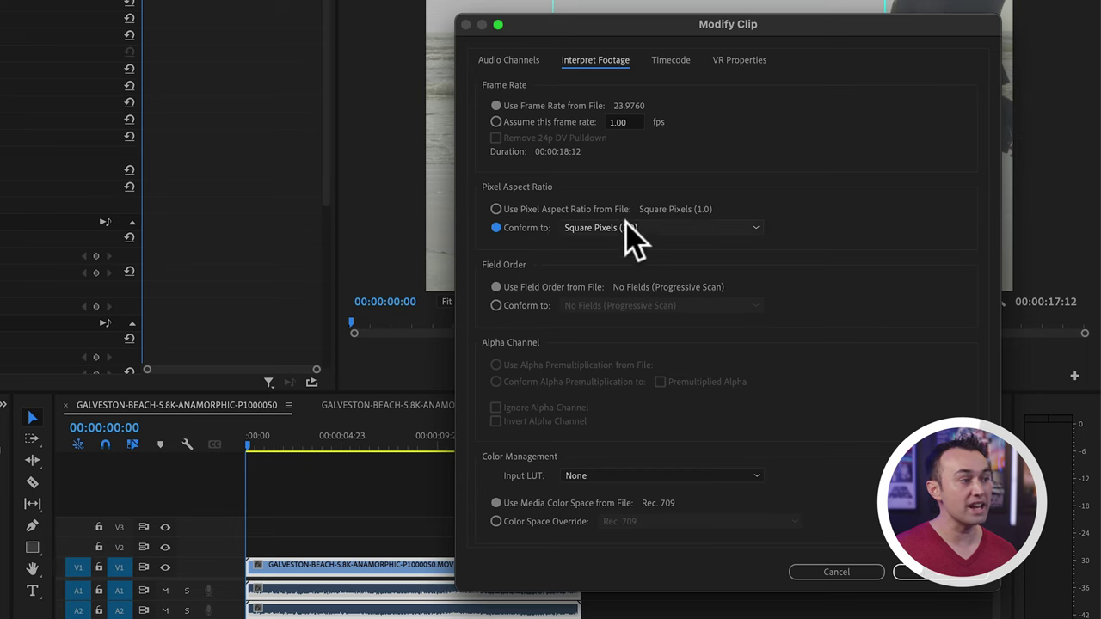
click(625, 227)
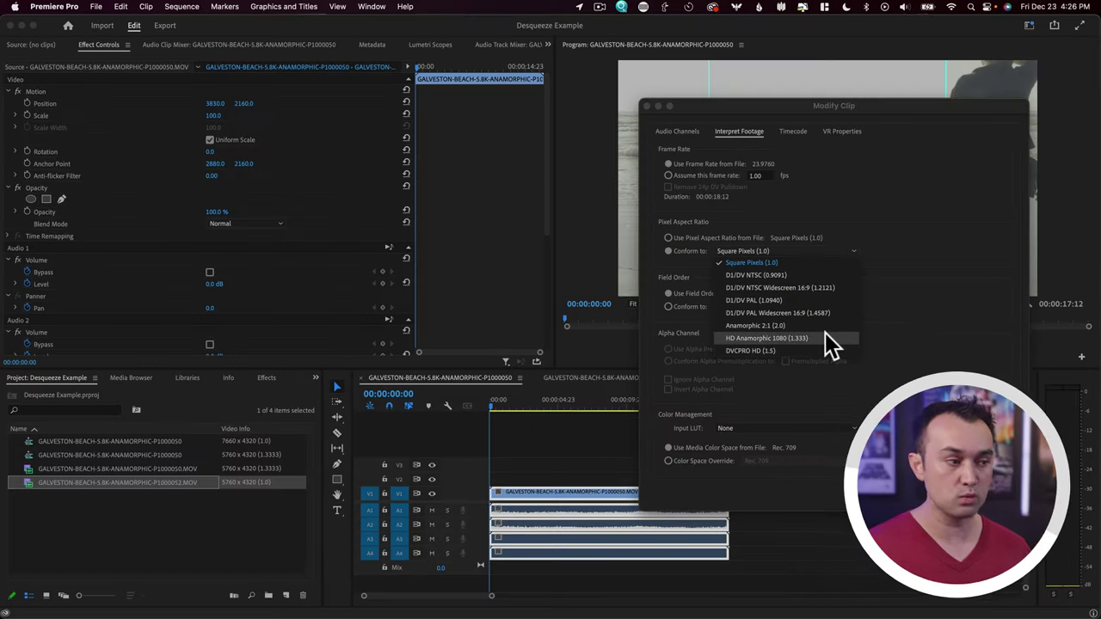
click(958, 258)
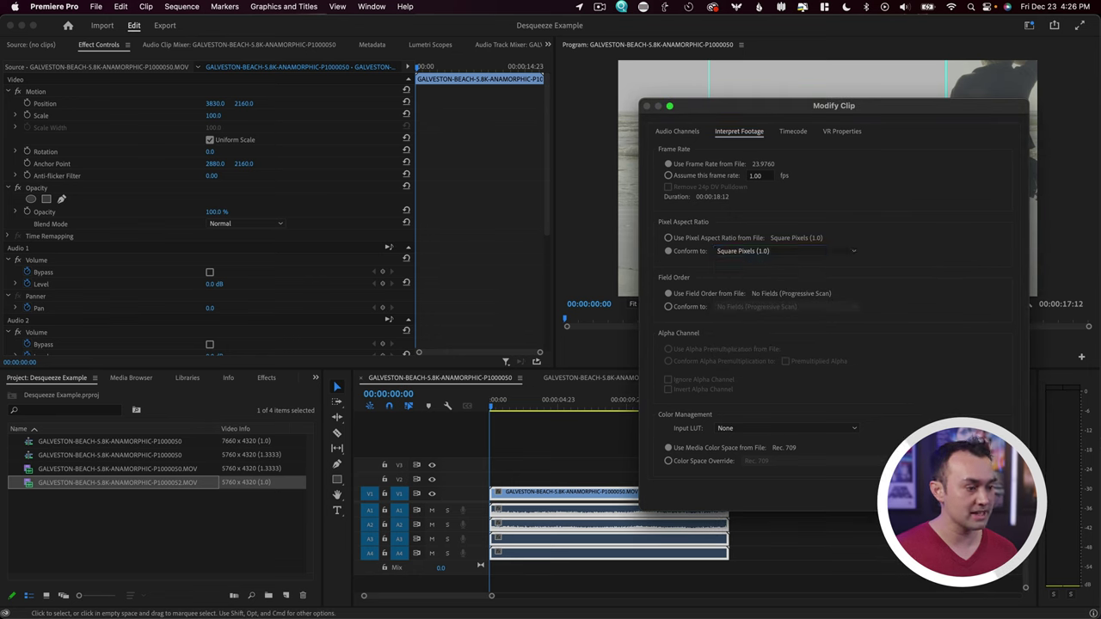
- Place P1000052 on V1 after the first clip and set its Scale Width to 133.33
click(1001, 493)
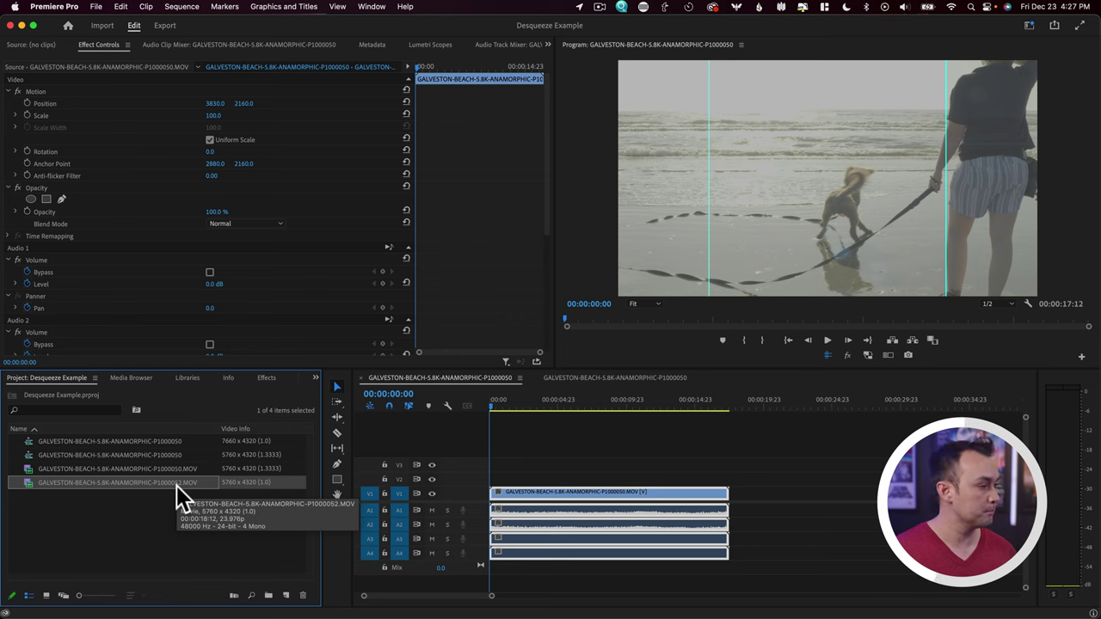
drag(535, 491, 762, 496)
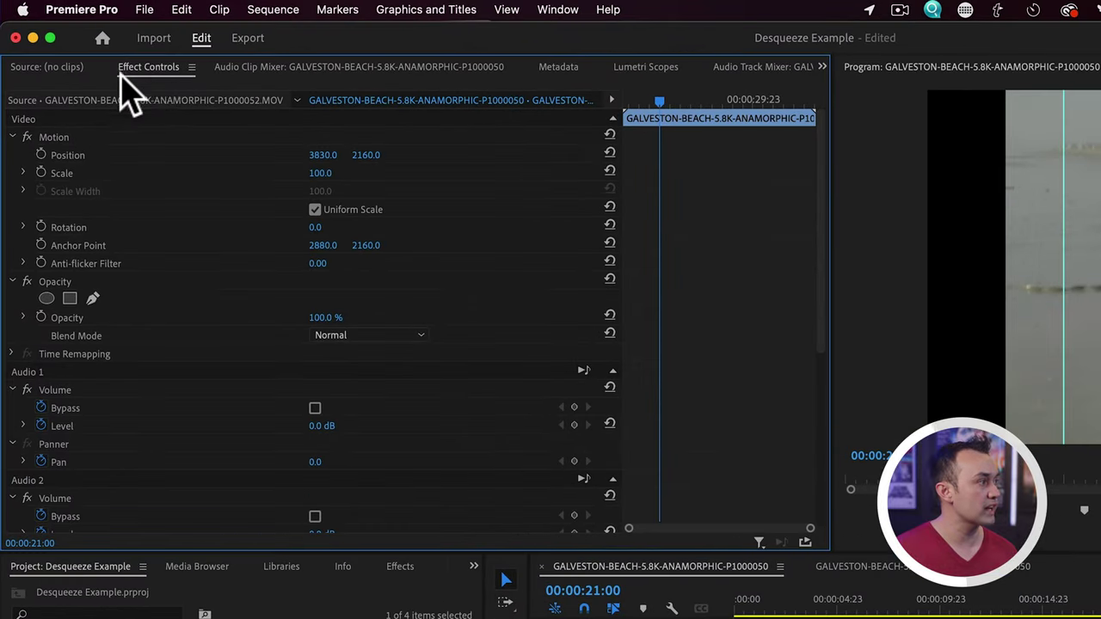
click(24, 173)
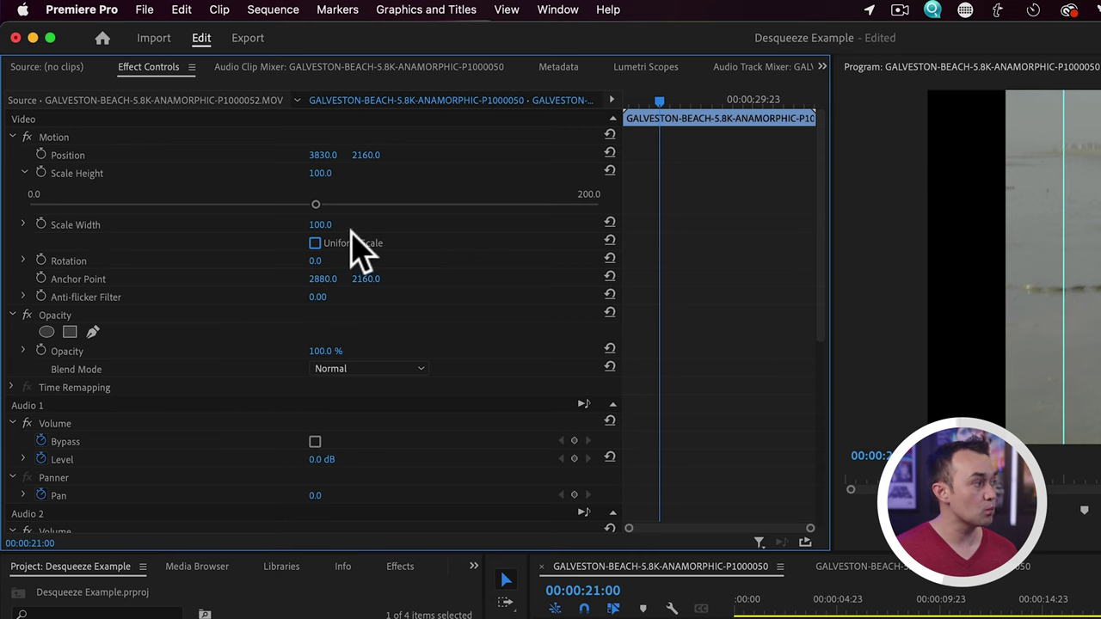
click(331, 224)
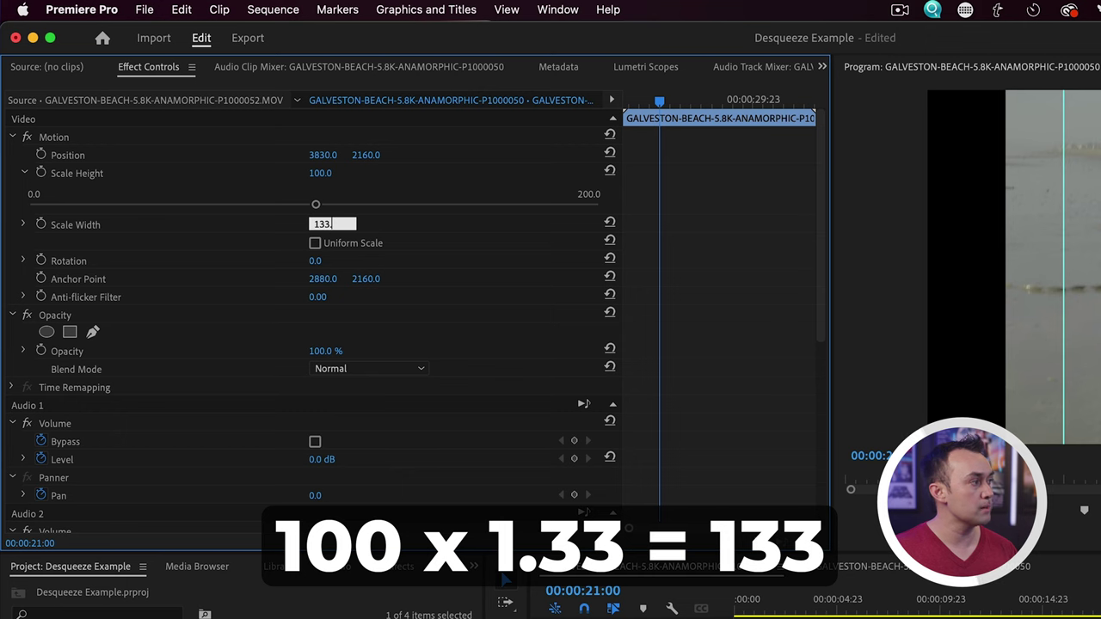
key(Return)
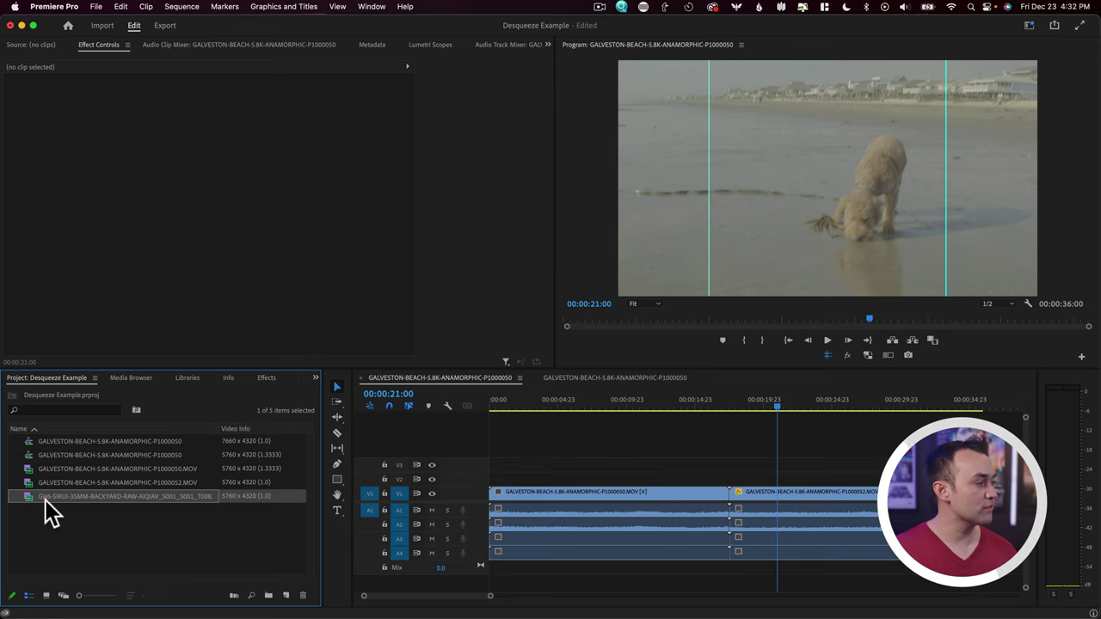
- Preview the GH6 backyard clip and conform its pixel aspect ratio to HD Anamorphic 1080 (1.333)
double_click(27, 497)
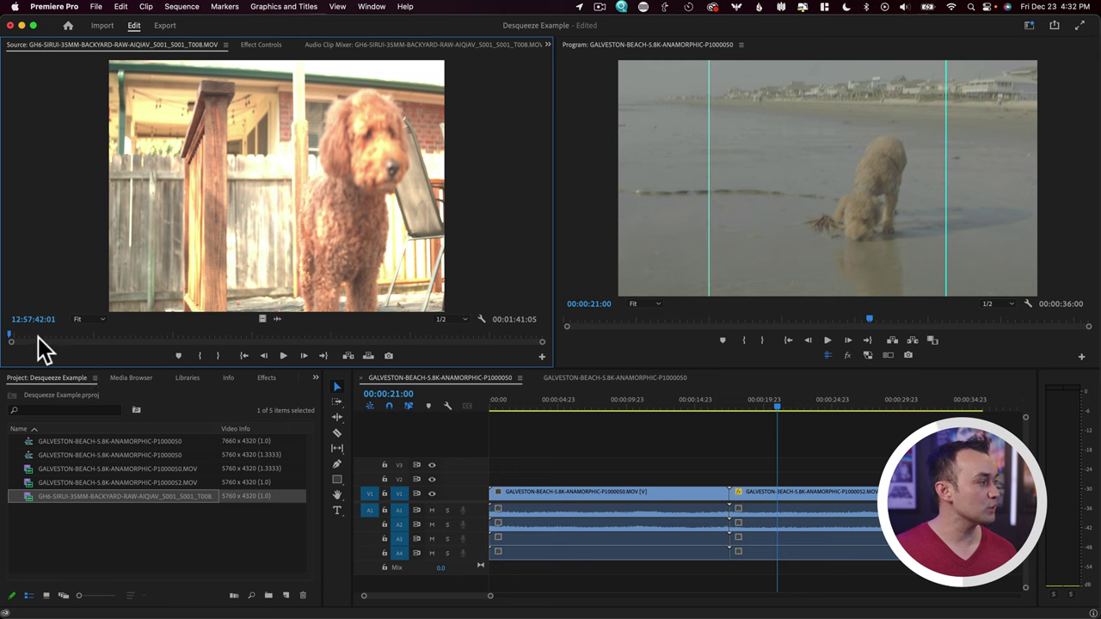
drag(38, 337, 67, 339)
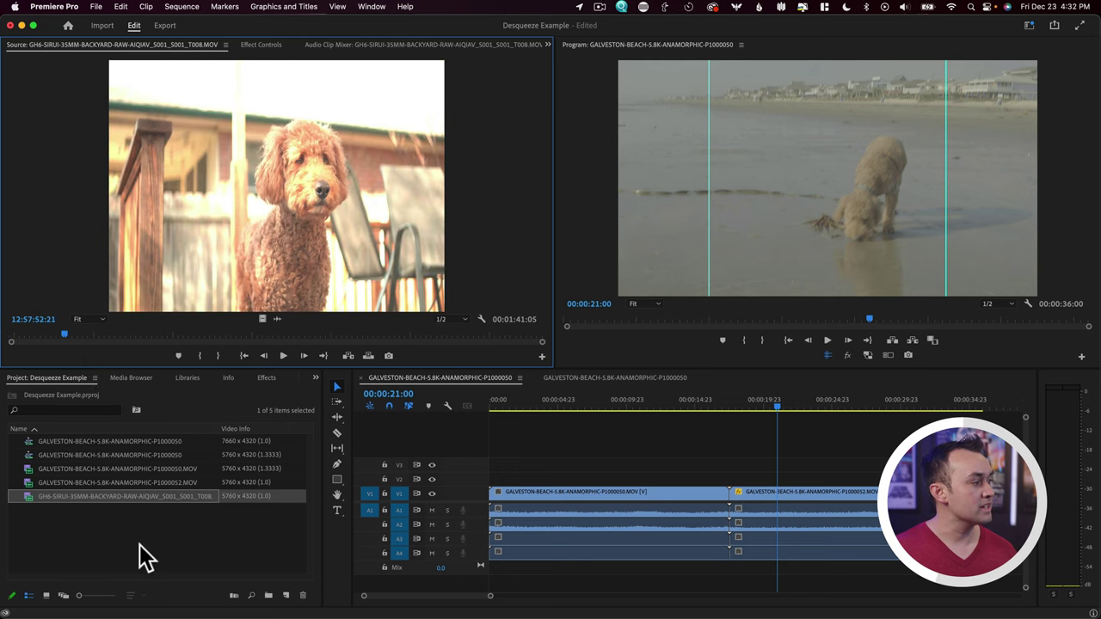
right_click(116, 497)
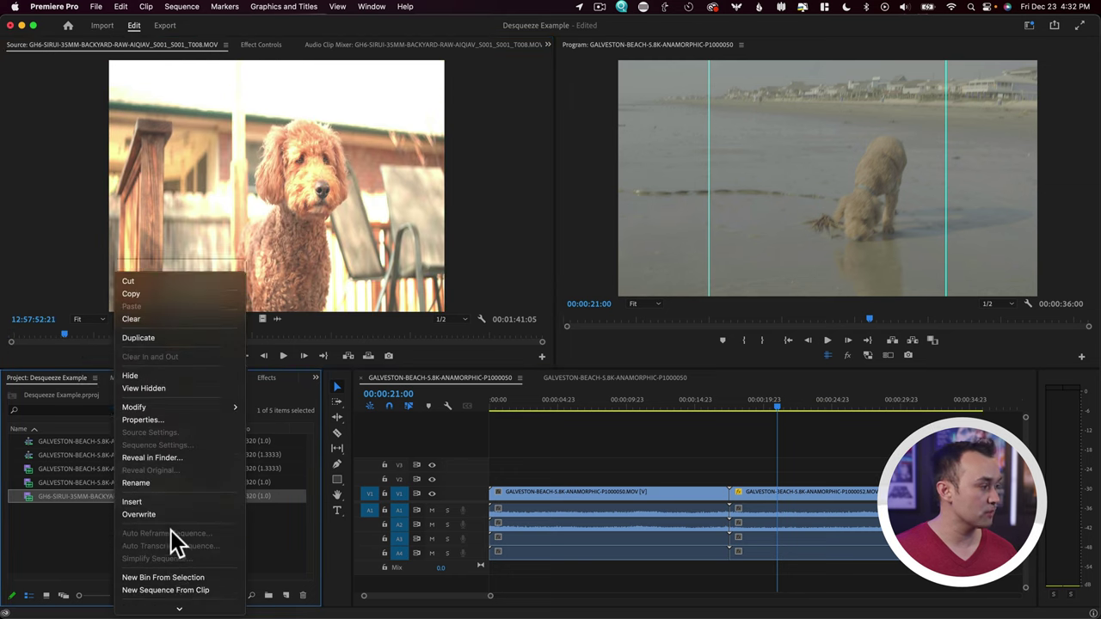
scroll(171, 530, down, 3)
mouse_move(162, 369)
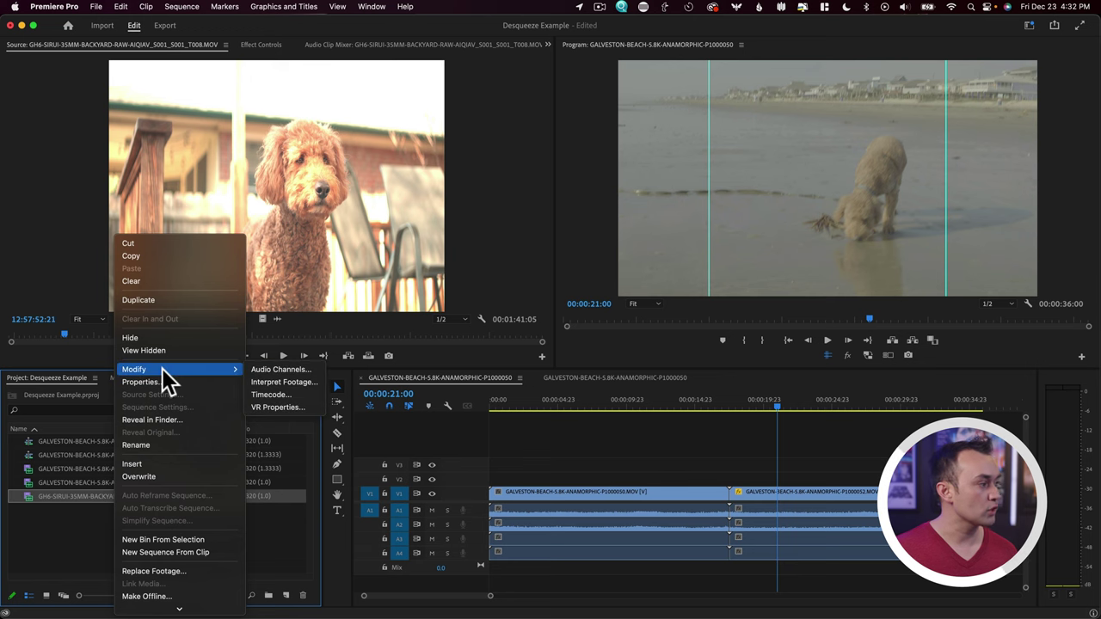
click(273, 382)
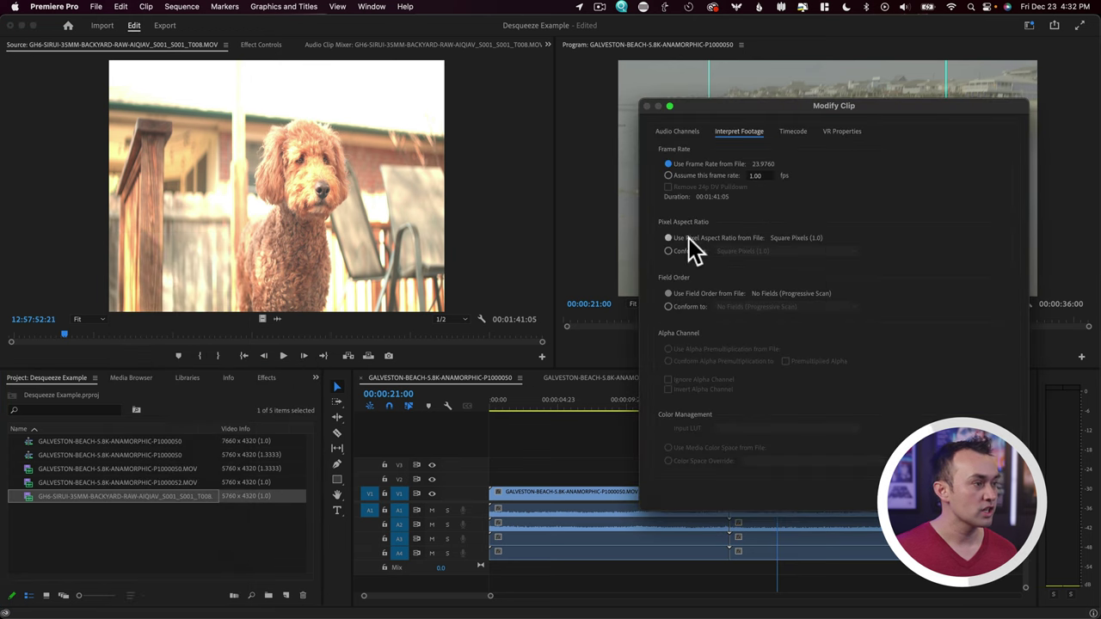
click(754, 252)
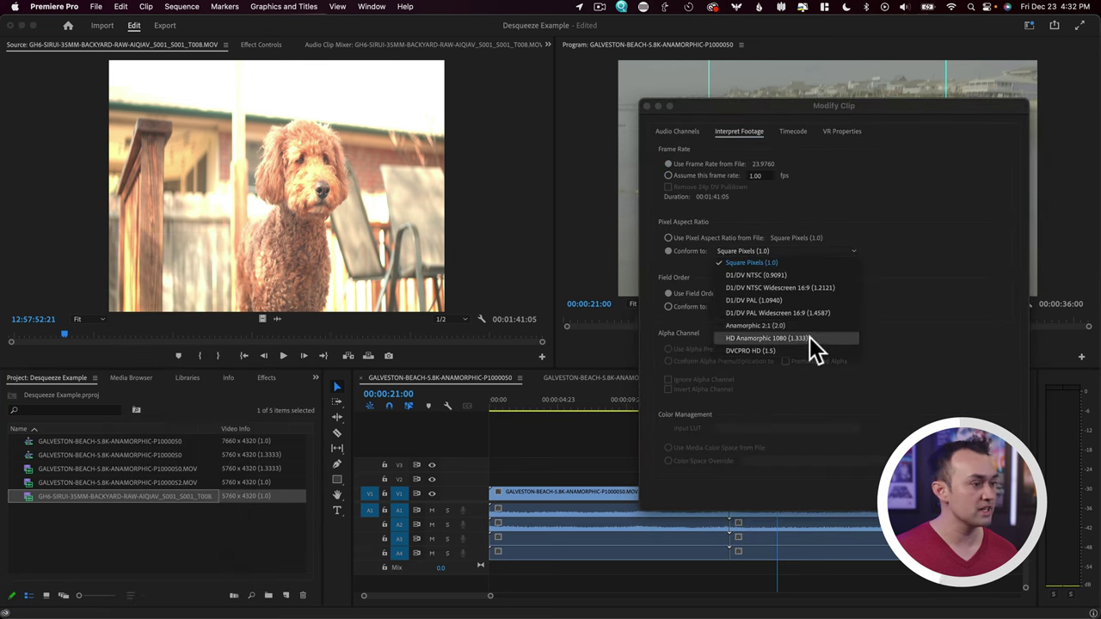
click(812, 349)
key(Return)
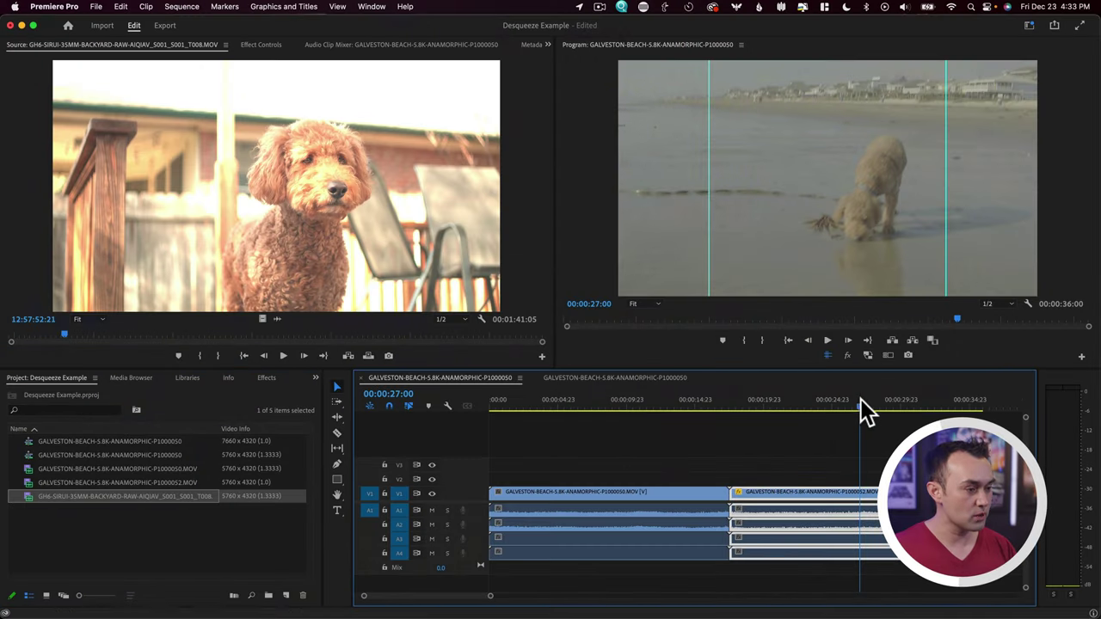
- Append the GH6 backyard clip to V1 at the end of the sequence
key(End)
scroll(887, 448, right, 5)
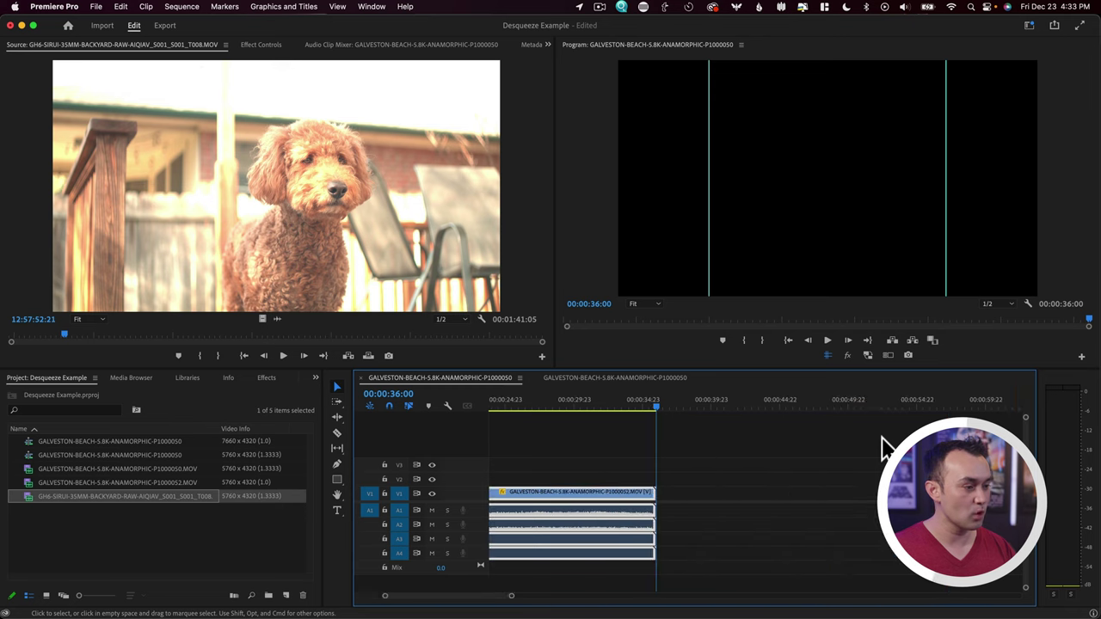
drag(101, 502, 664, 514)
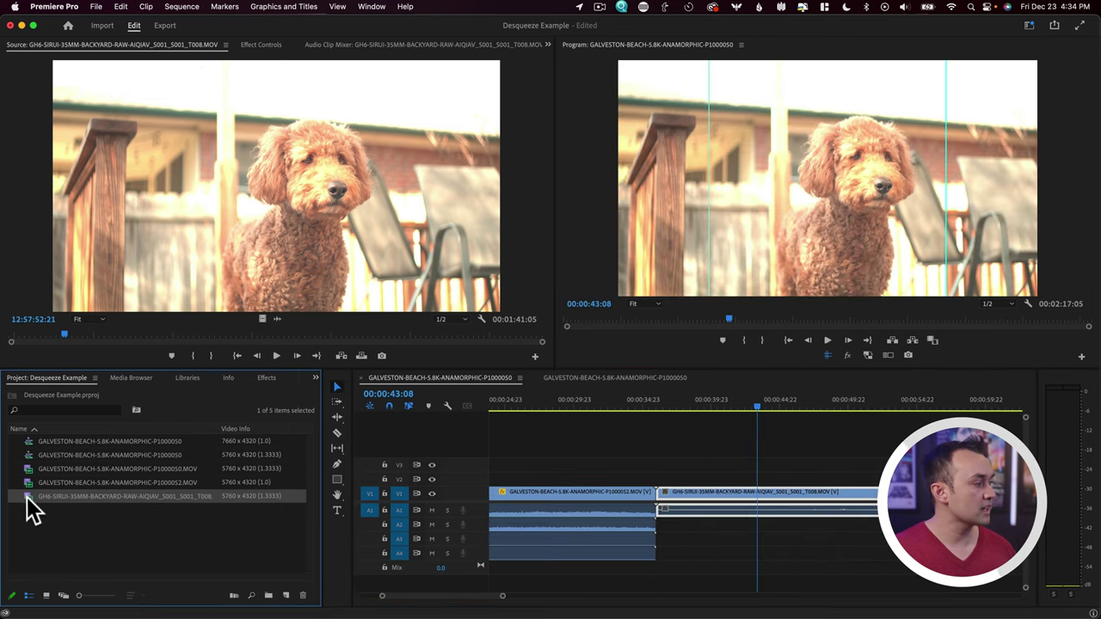
- Show the GH6 clip's ProRes RAW Source Settings in Effect Controls
double_click(27, 498)
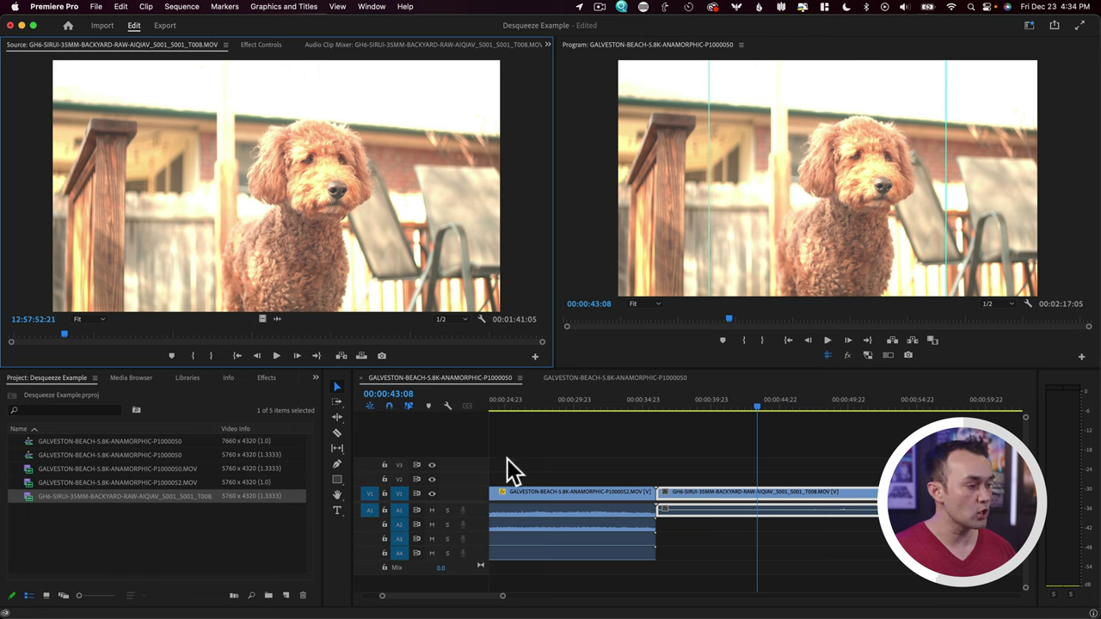
click(262, 45)
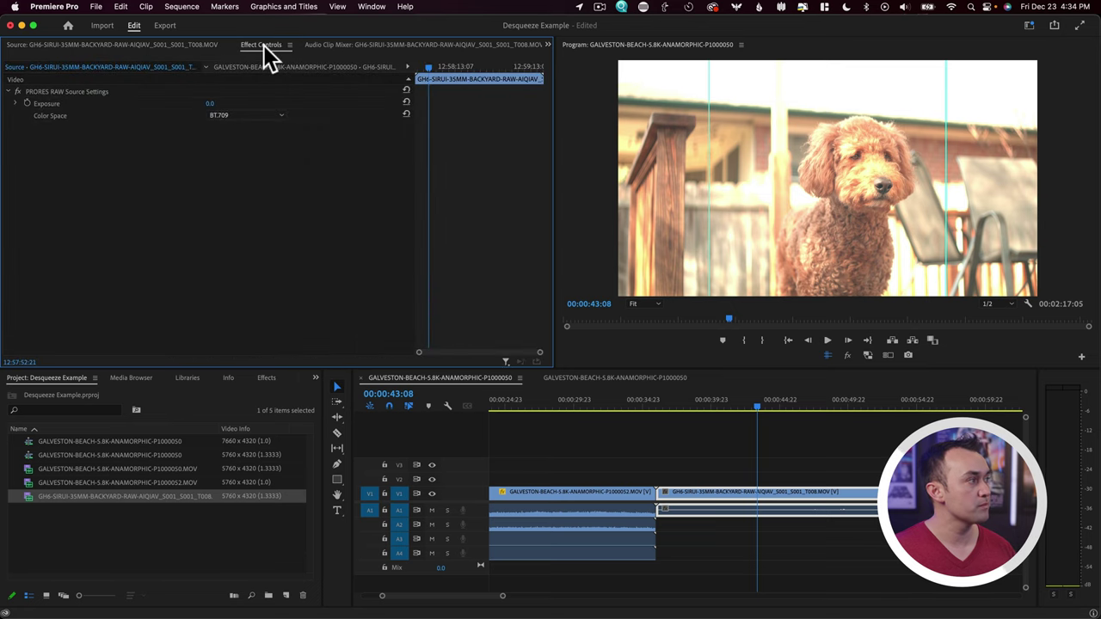
click(51, 91)
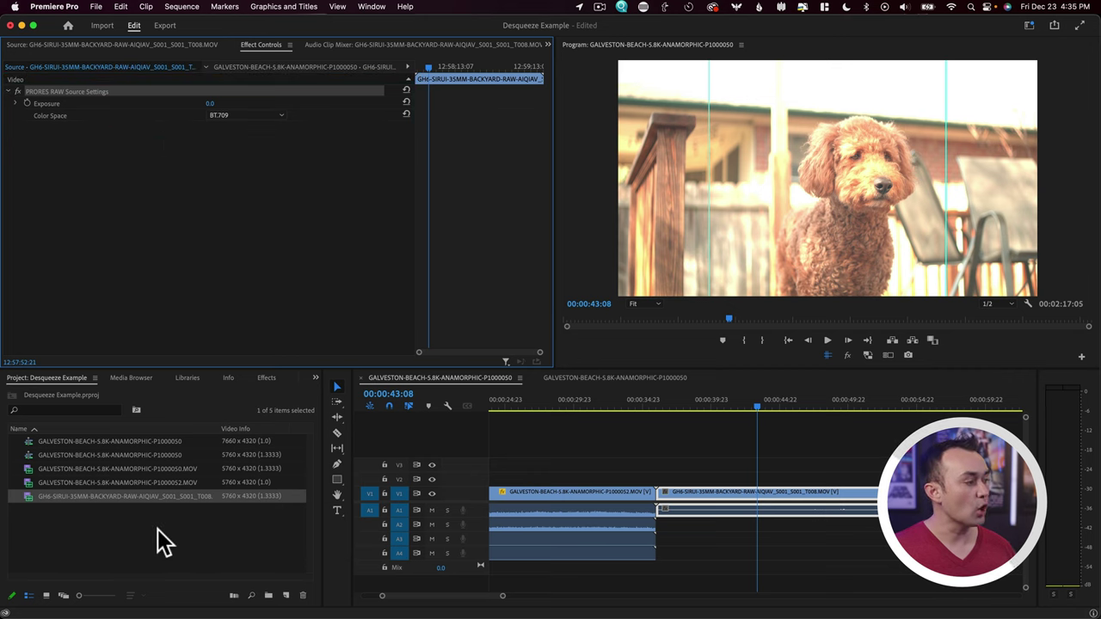
click(53, 518)
click(55, 497)
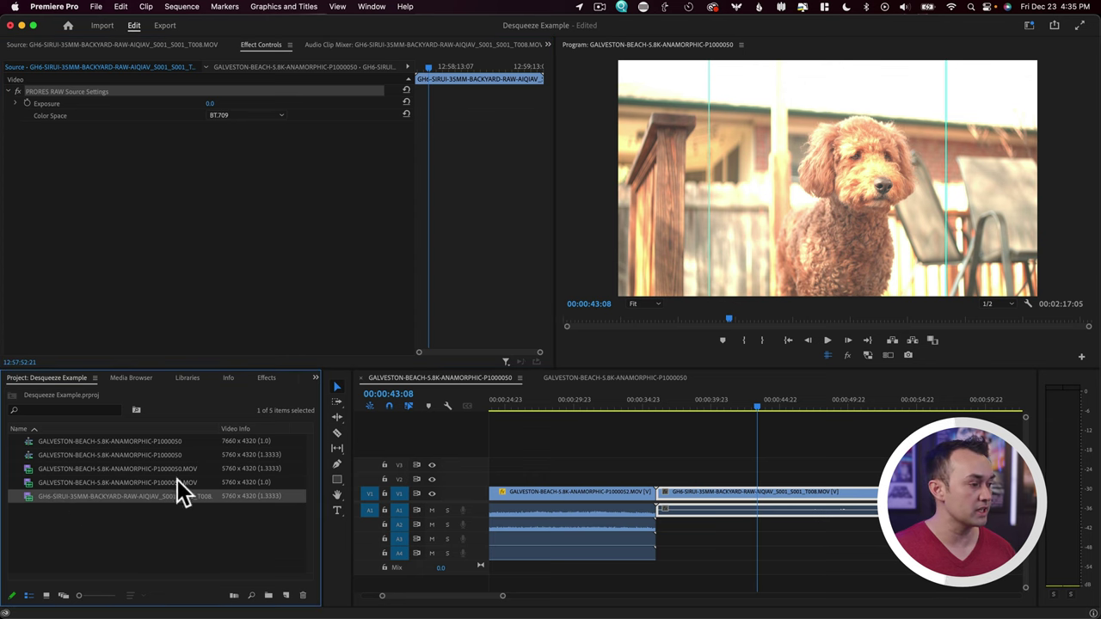
double_click(766, 502)
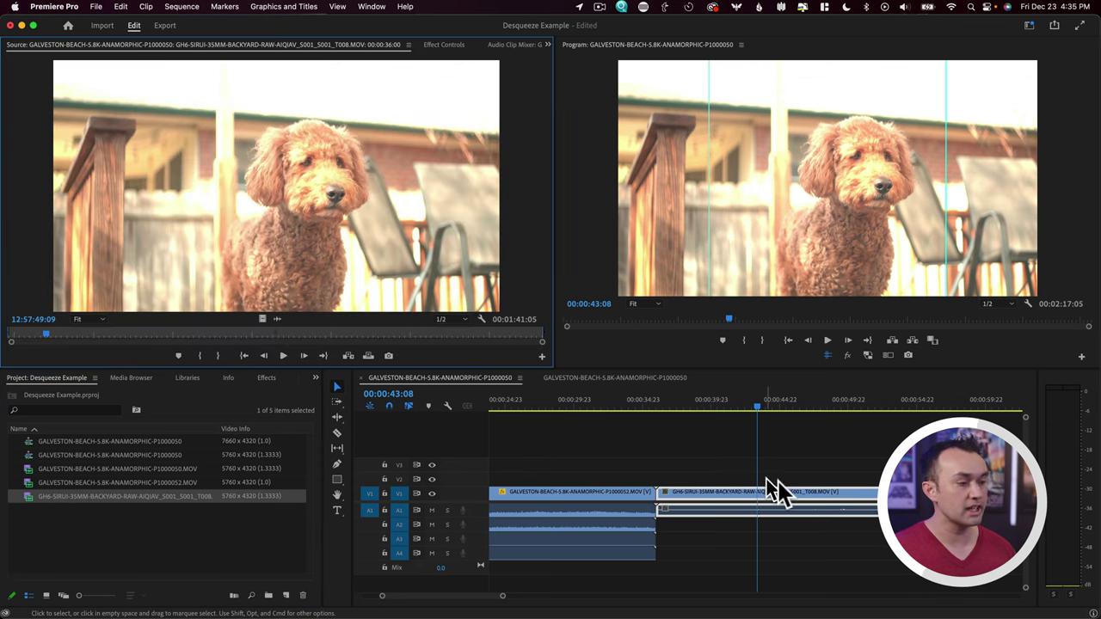
click(444, 45)
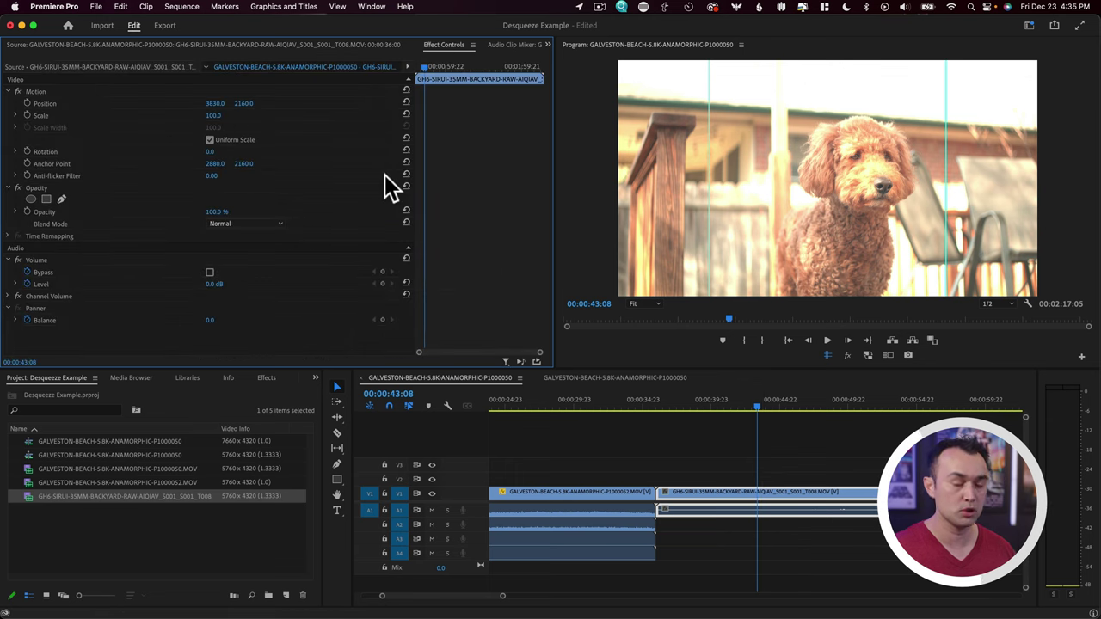
double_click(41, 497)
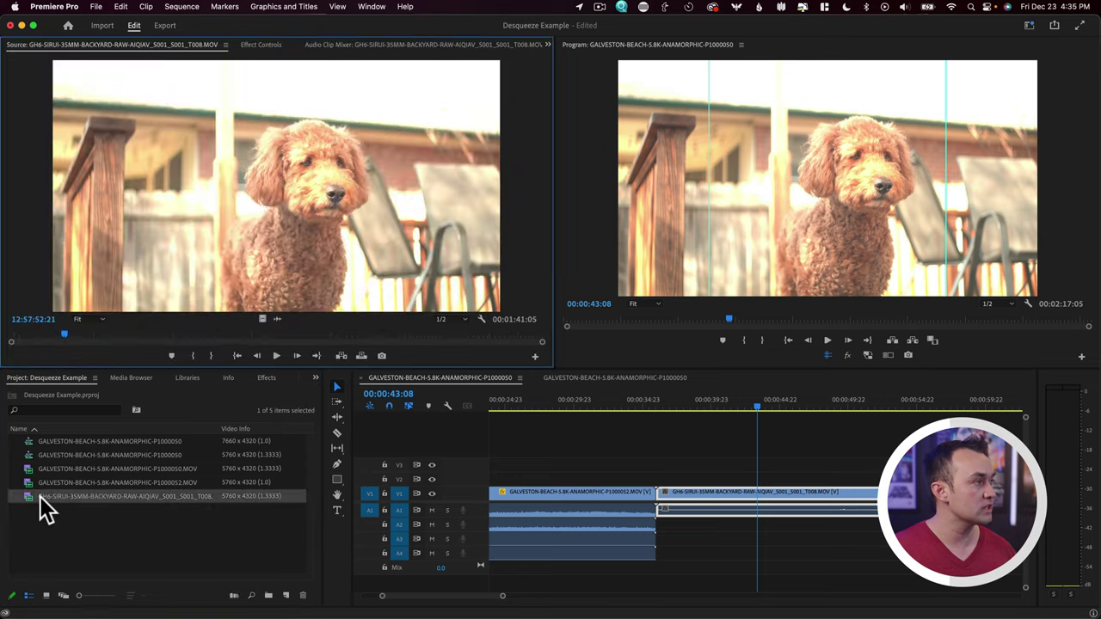
click(253, 46)
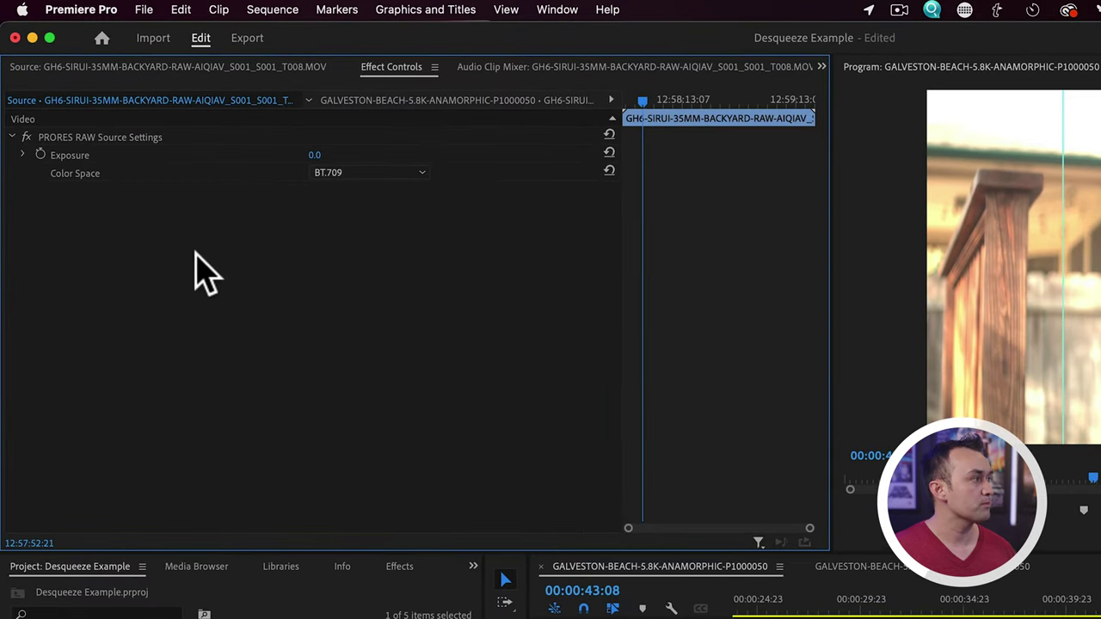
- Choose V-Gamut/V-Log as the GH6 clip's ProRes RAW Color Space
click(246, 114)
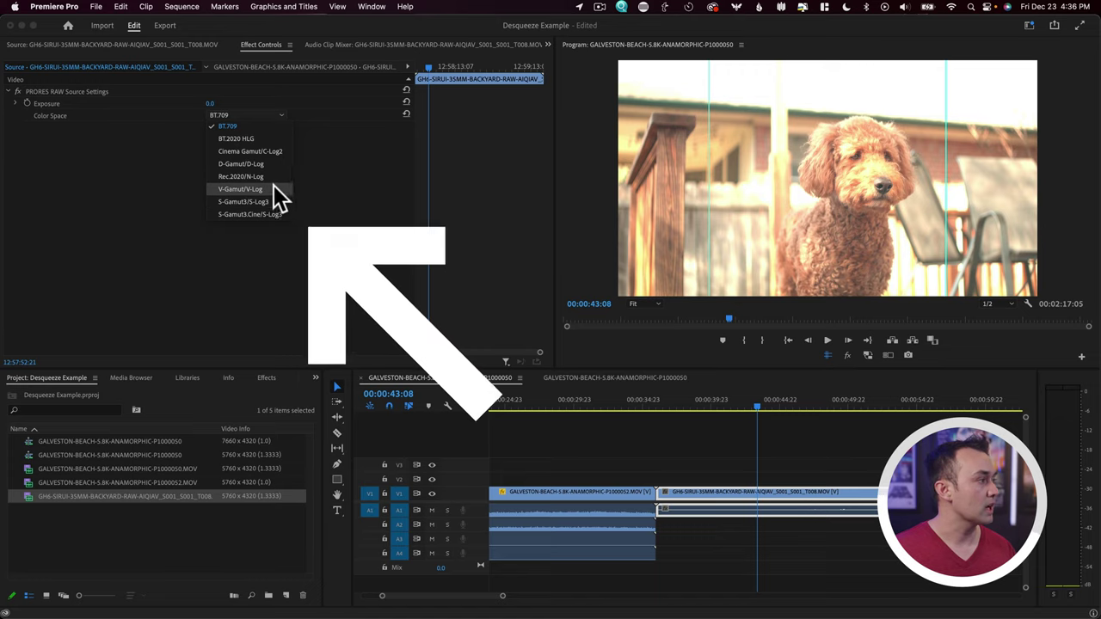
click(272, 186)
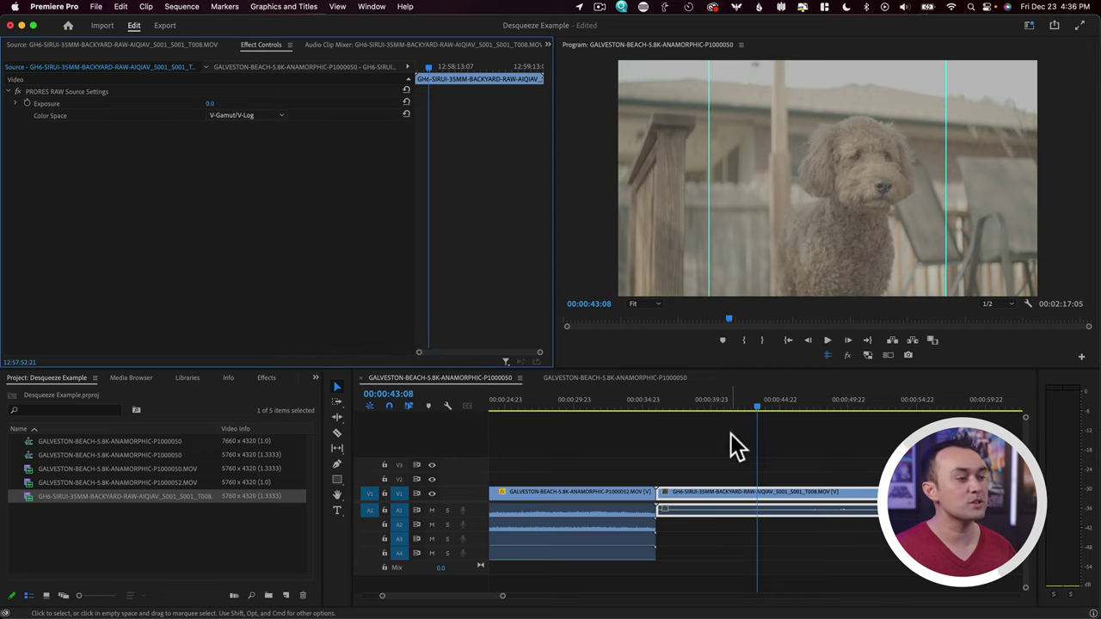